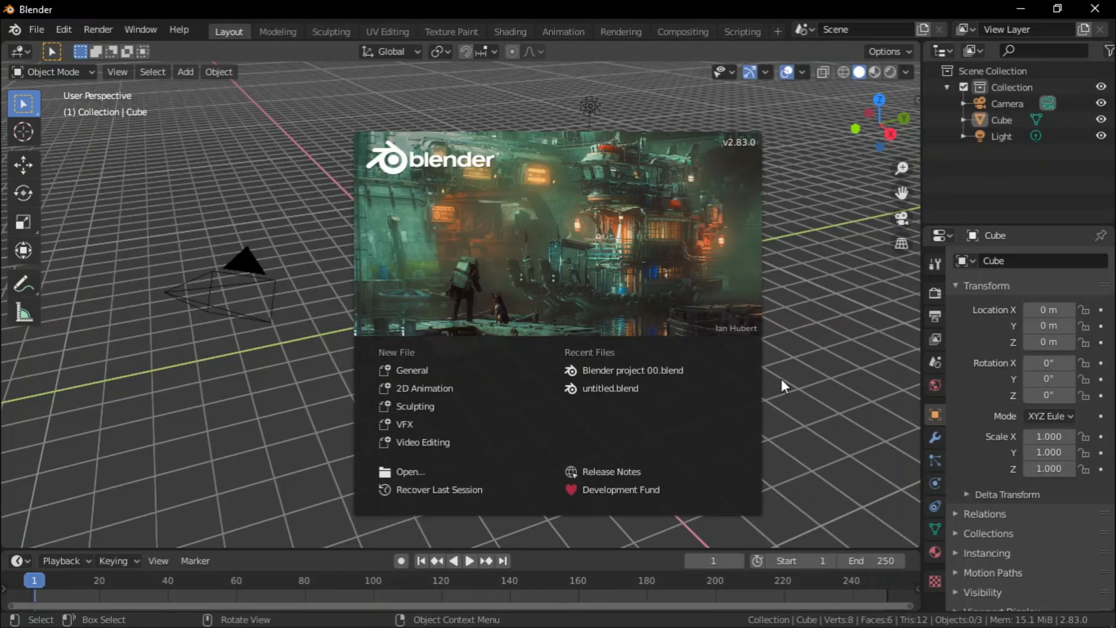
Dismiss the splash screen and split the 3D viewport vertically into two areas.
{"action": "left_click", "coordinate": [804, 348]}
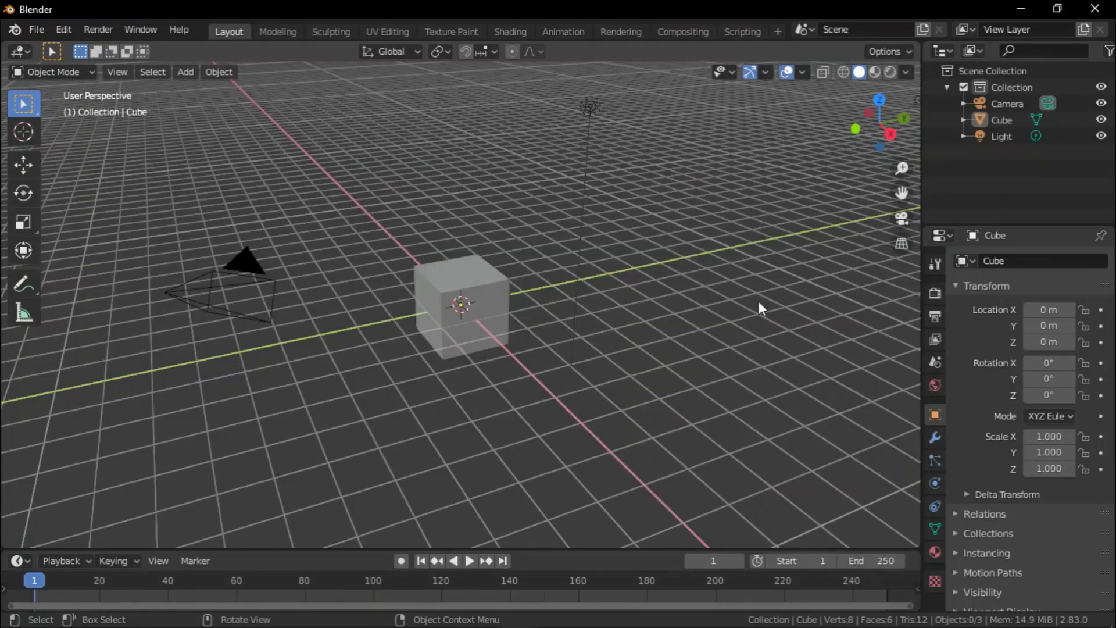
{"action": "right_click", "coordinate": [917, 183]}
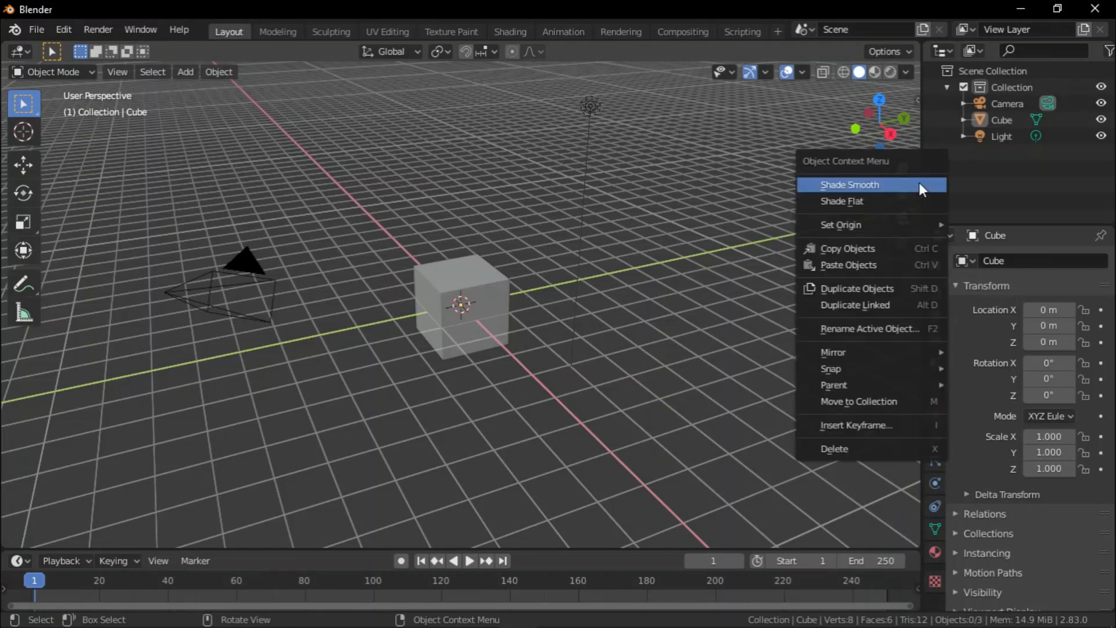
{"action": "right_click", "coordinate": [922, 143]}
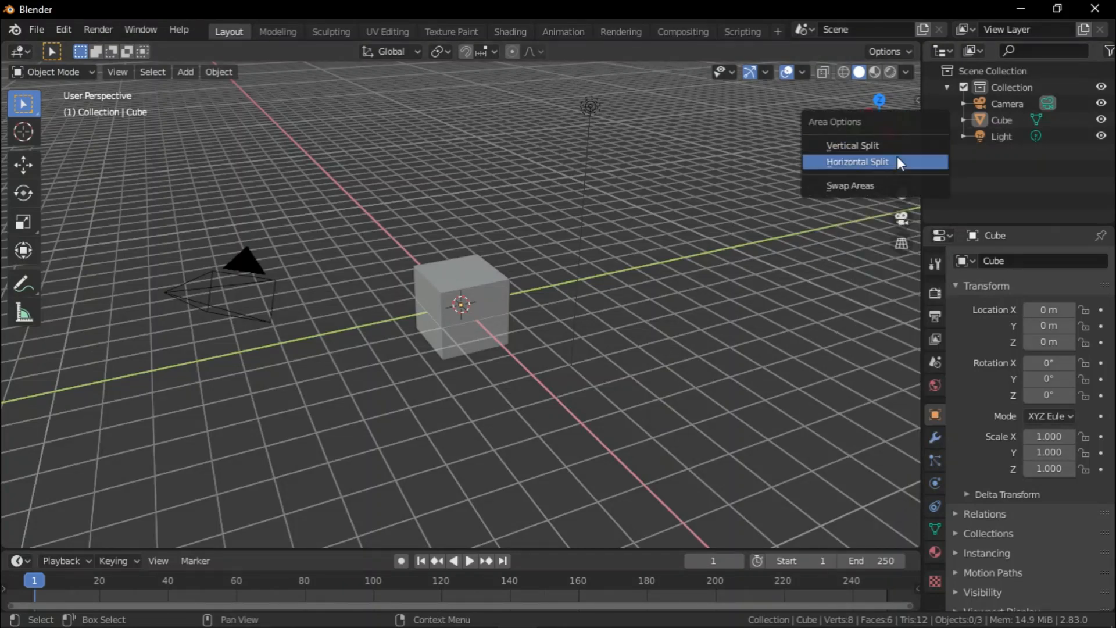
{"action": "left_click", "coordinate": [884, 145]}
{"action": "left_click", "coordinate": [606, 232]}
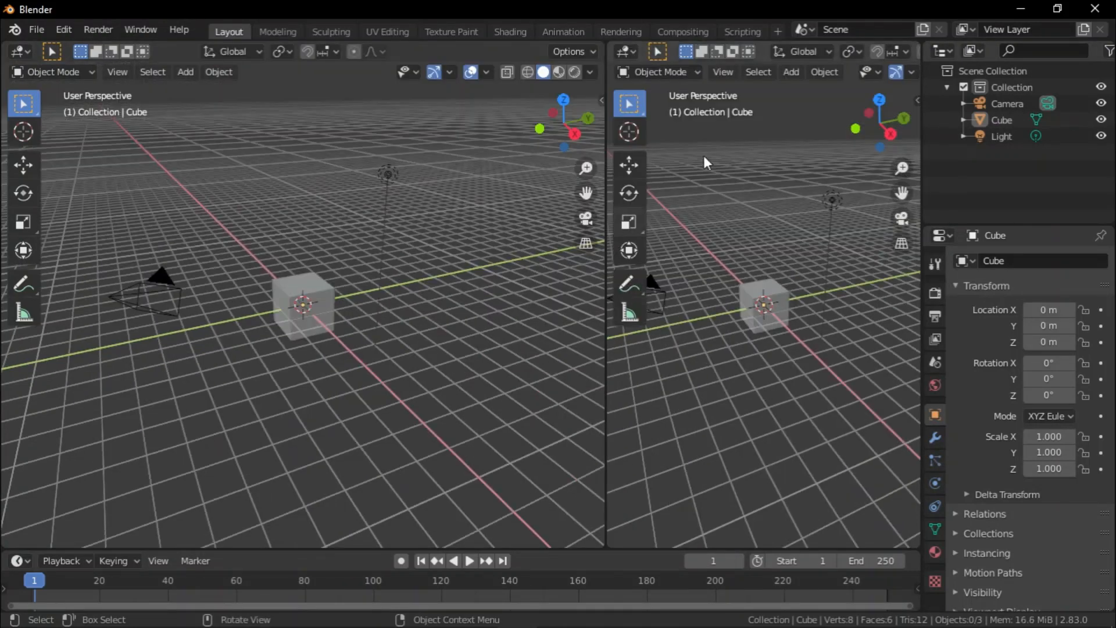
Switch the new area to the Image Editor and open the reference image Project examp;e.png from the Desktop folder.
{"action": "left_click", "coordinate": [628, 52]}
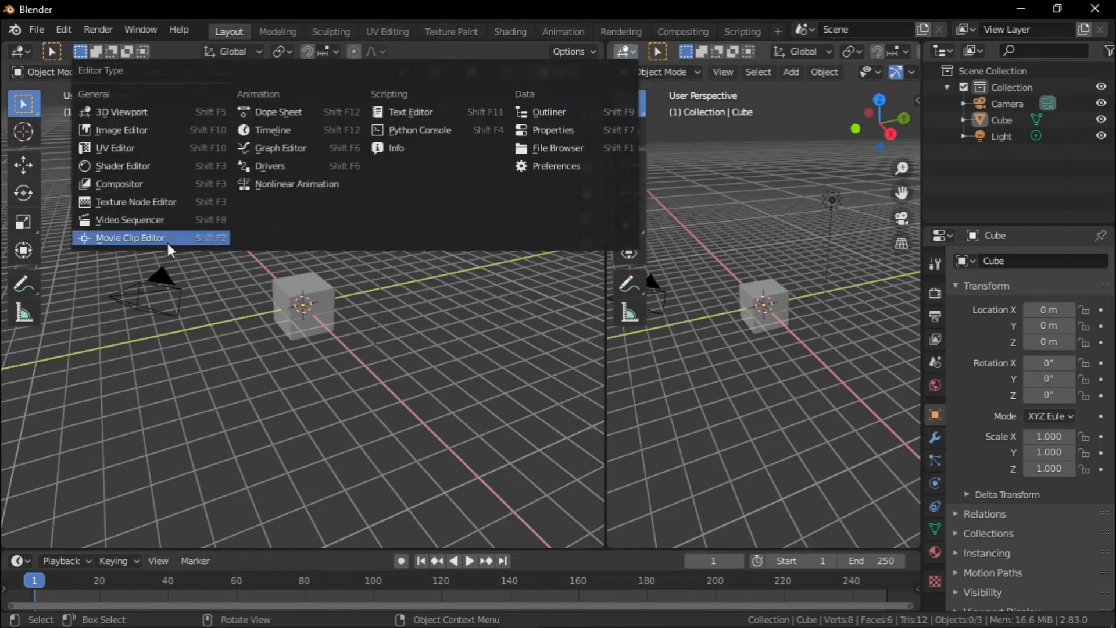
{"action": "left_click", "coordinate": [108, 133]}
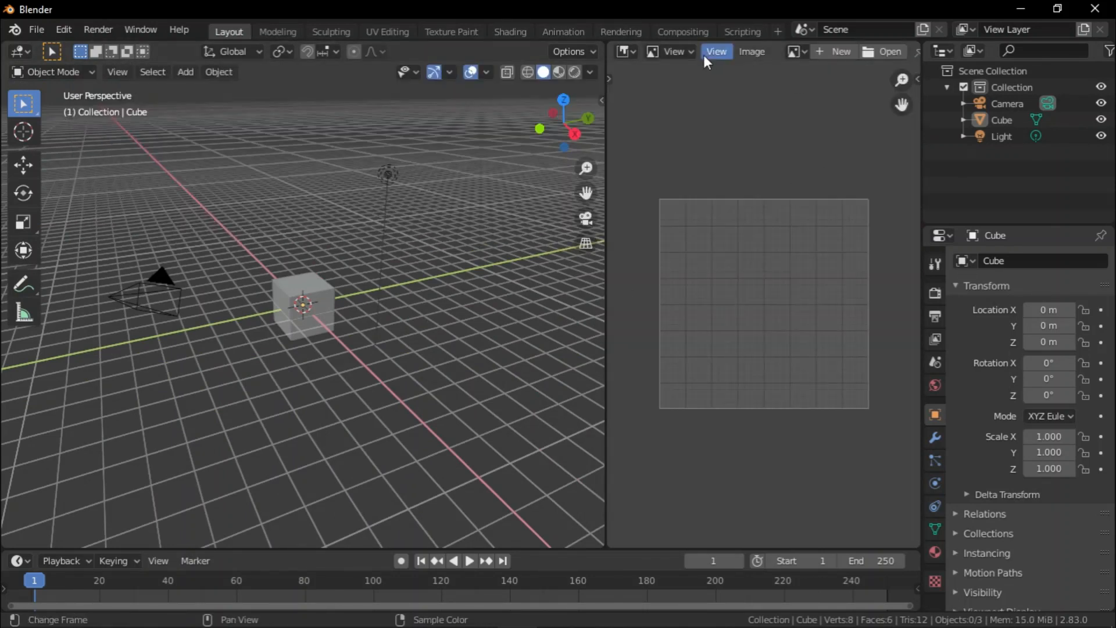
{"action": "left_click", "coordinate": [752, 51]}
{"action": "left_click", "coordinate": [775, 83]}
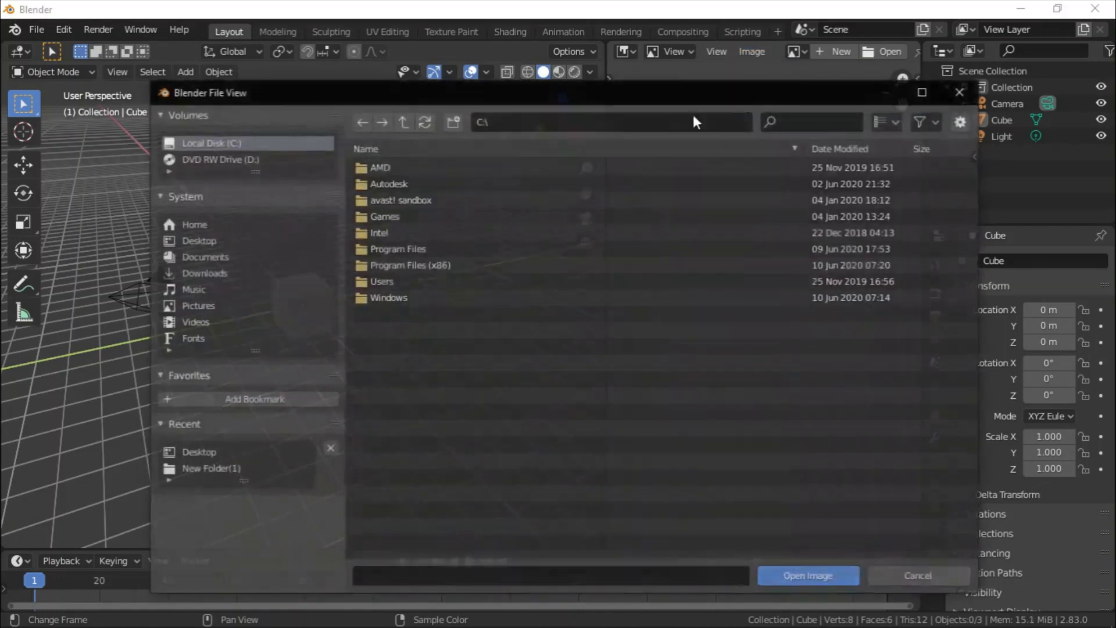
{"action": "left_click", "coordinate": [211, 240]}
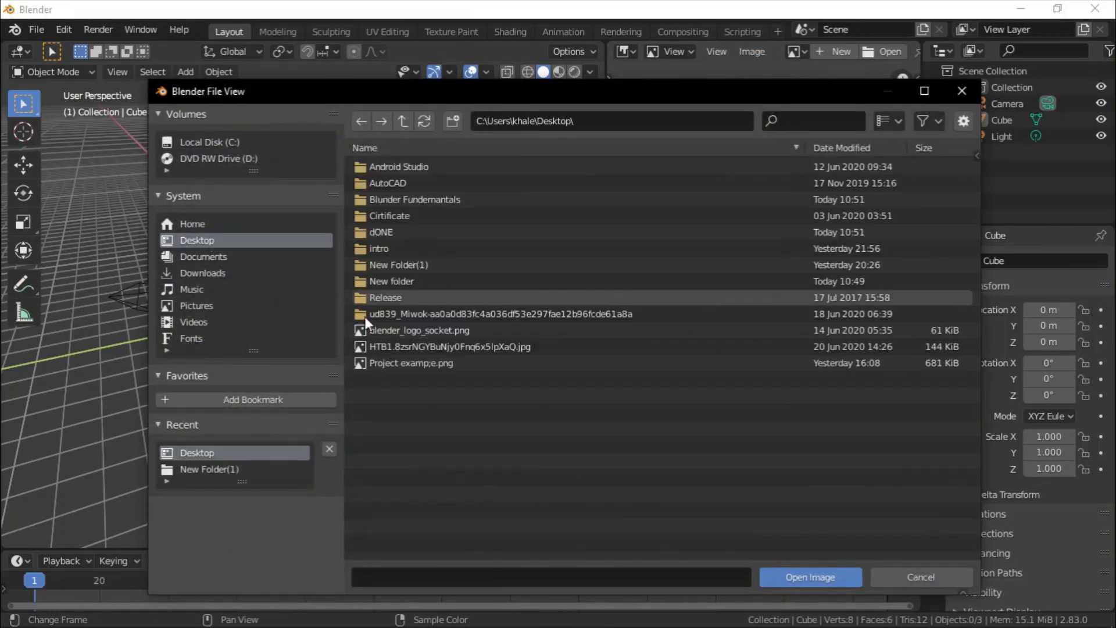
{"action": "double_click", "coordinate": [468, 361]}
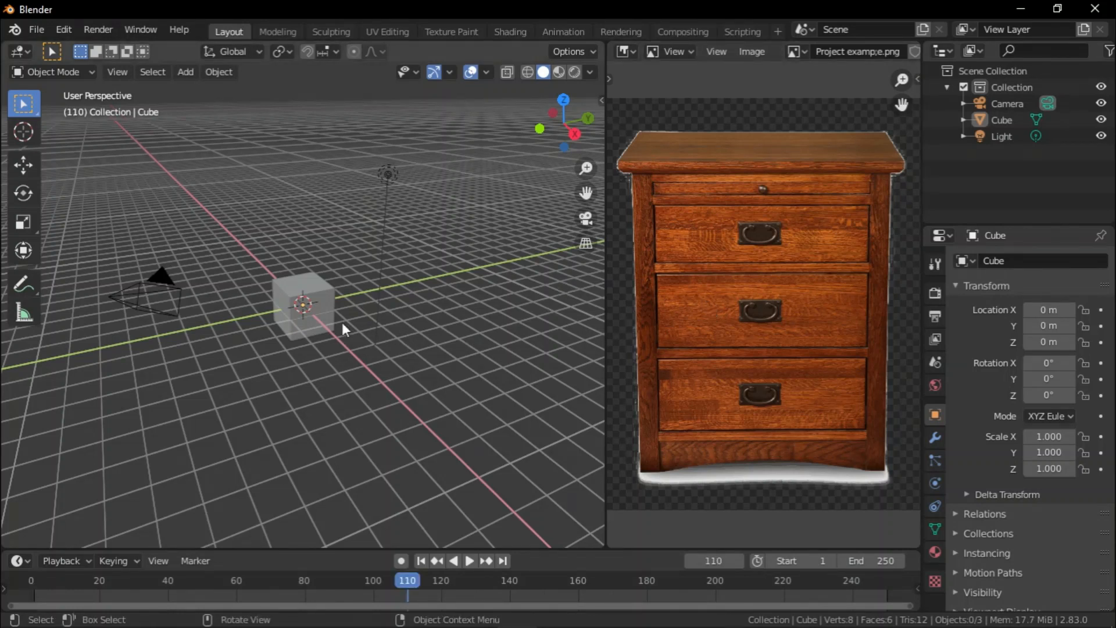
Display the default cube's transform properties, including its dimensions, in the 3D viewport.
{"action": "left_click", "coordinate": [330, 318]}
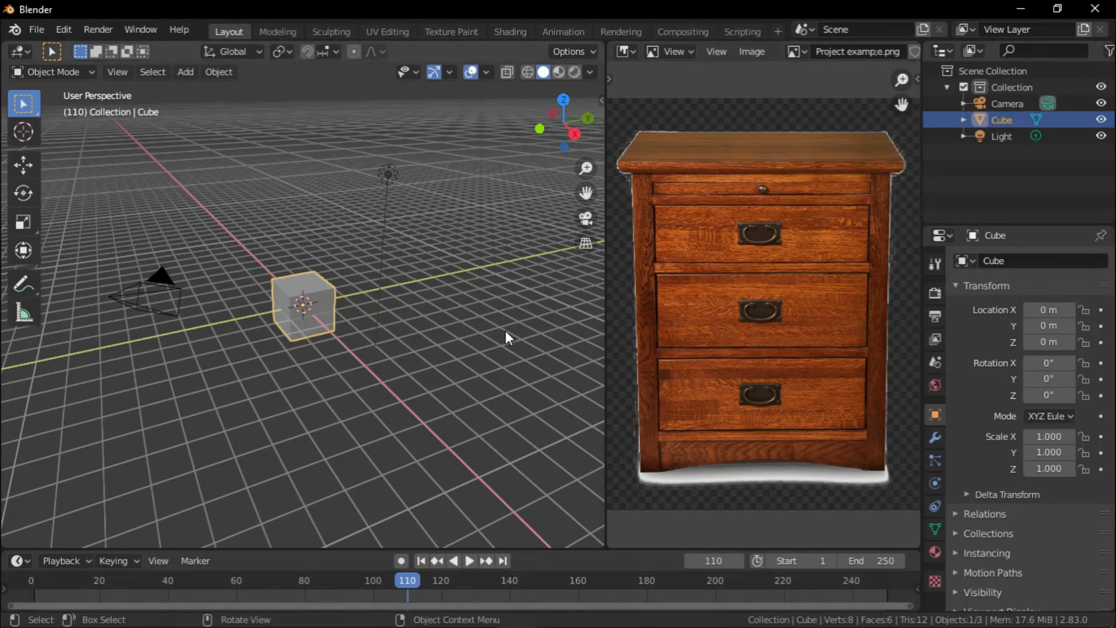
{"action": "key", "text": "n"}
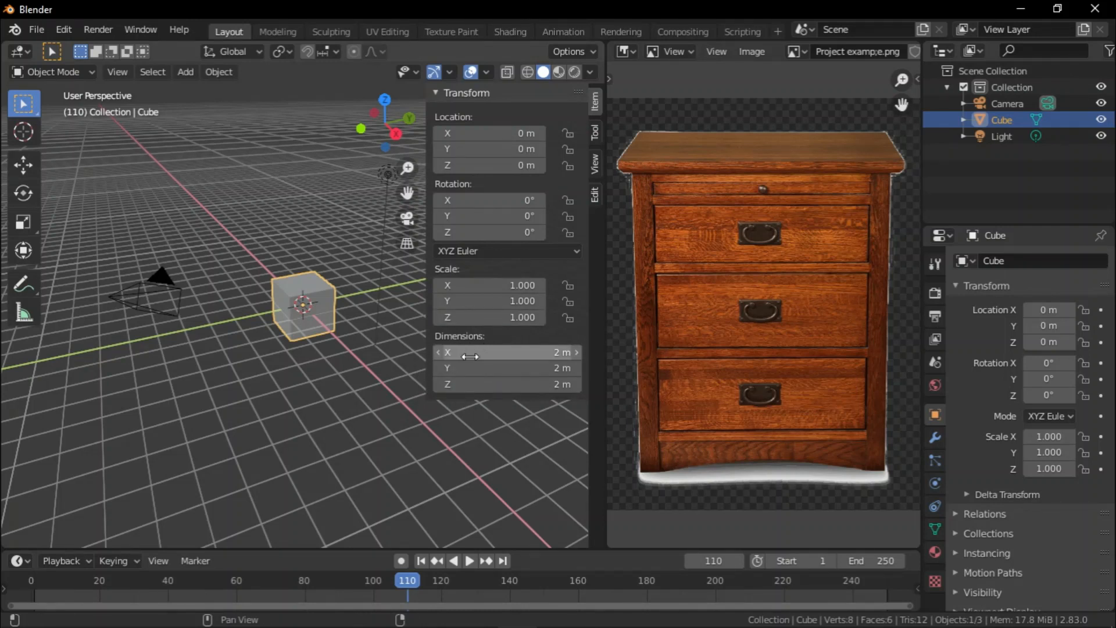
{"action": "left_click", "coordinate": [395, 398]}
{"action": "scroll", "coordinate": [395, 398], "scroll_direction": "up", "scroll_amount": 1}
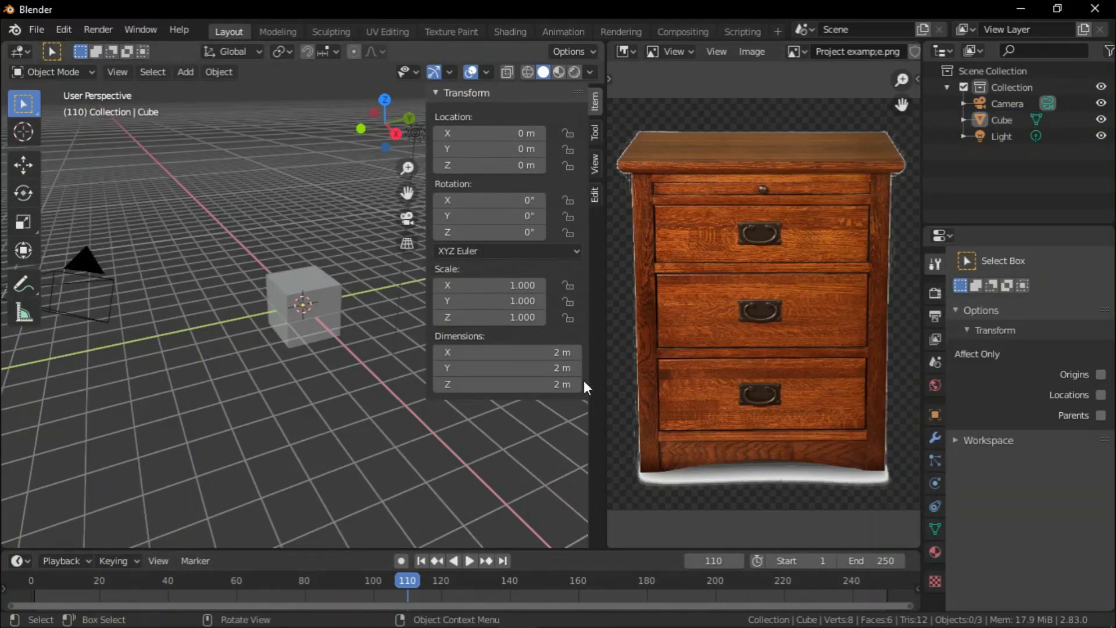
Set the scene's length unit to Centimeters.
{"action": "left_click", "coordinate": [934, 362]}
{"action": "left_click", "coordinate": [958, 345]}
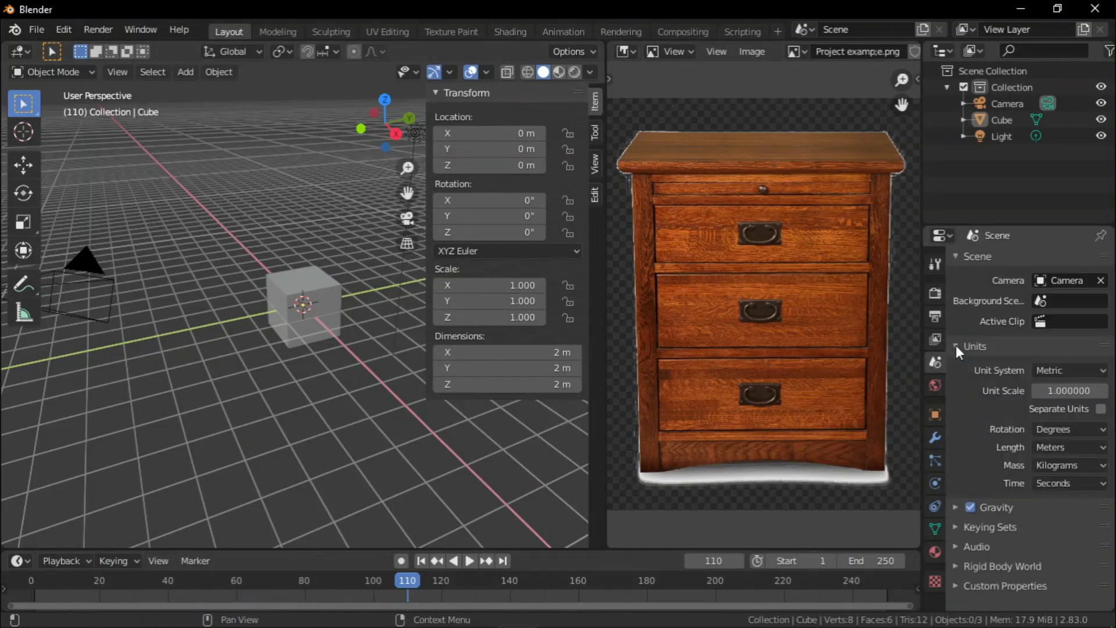
{"action": "left_click", "coordinate": [1100, 451]}
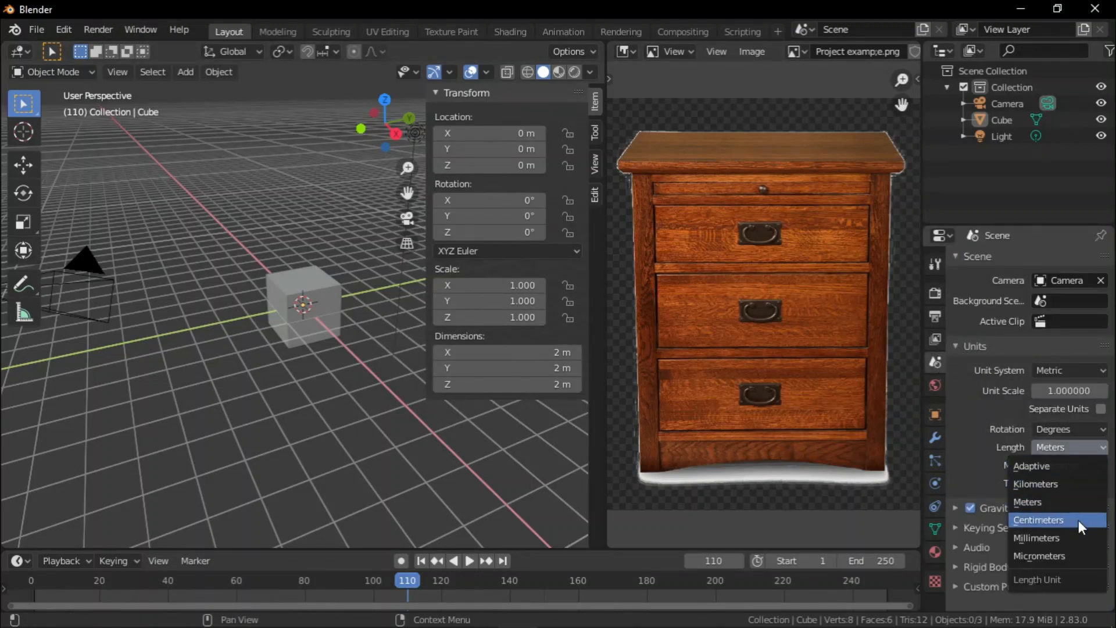
{"action": "left_click", "coordinate": [1061, 521]}
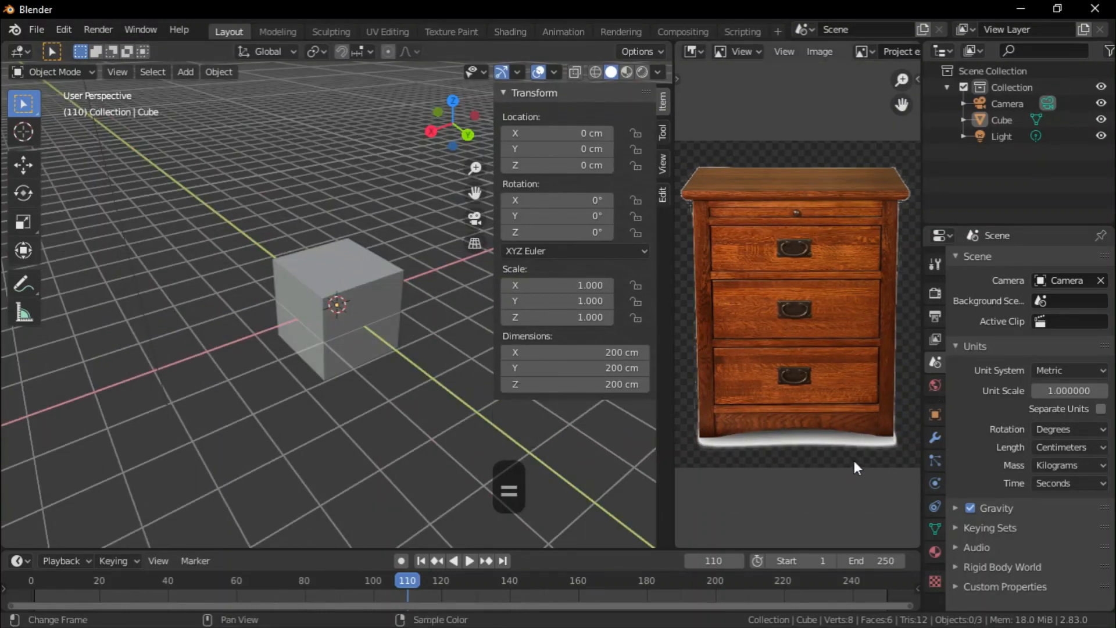
Set the cube's dimensions to 40 cm in X, 50 cm in Y and 5 cm in Z.
{"action": "left_click", "coordinate": [372, 356]}
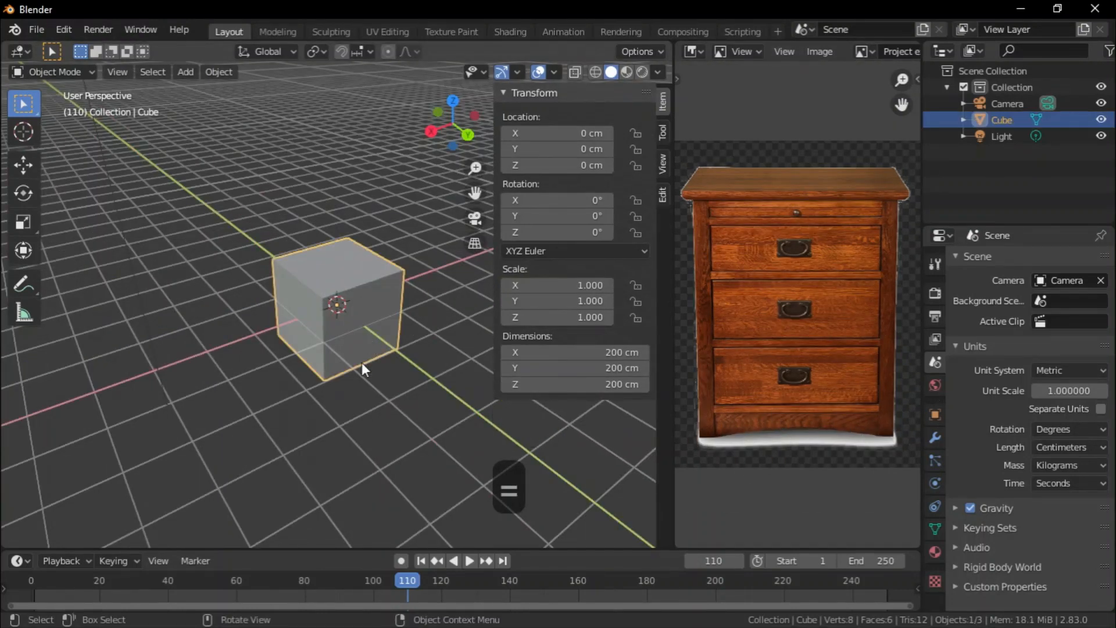
{"action": "left_click", "coordinate": [563, 353]}
{"action": "left_click_drag", "start_coordinate": [528, 354], "coordinate": [488, 363]}
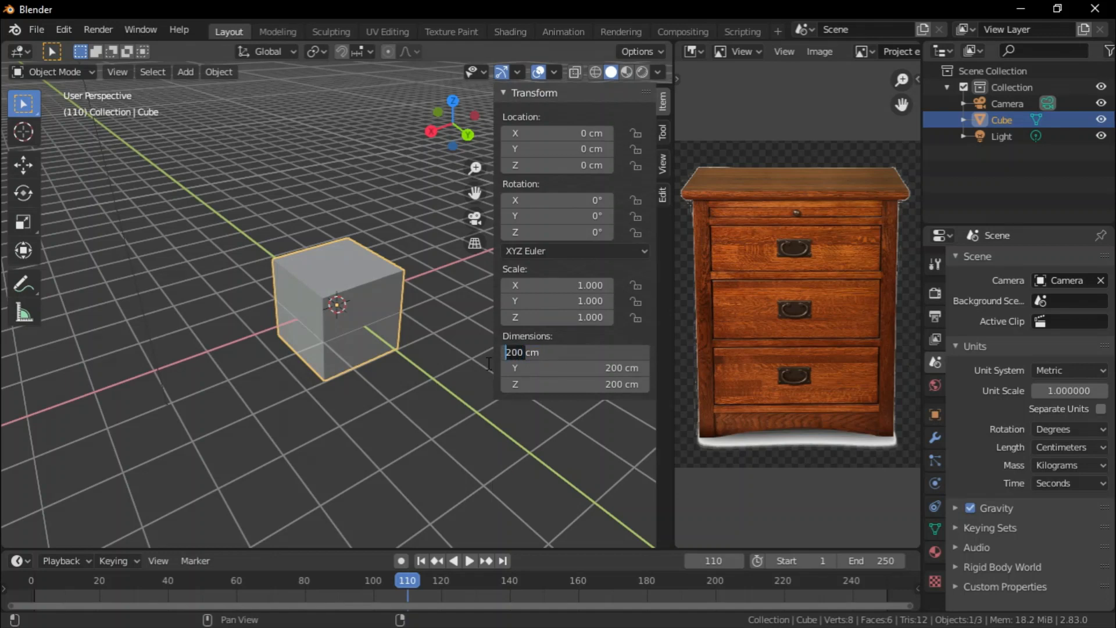
{"action": "type", "text": "40"}
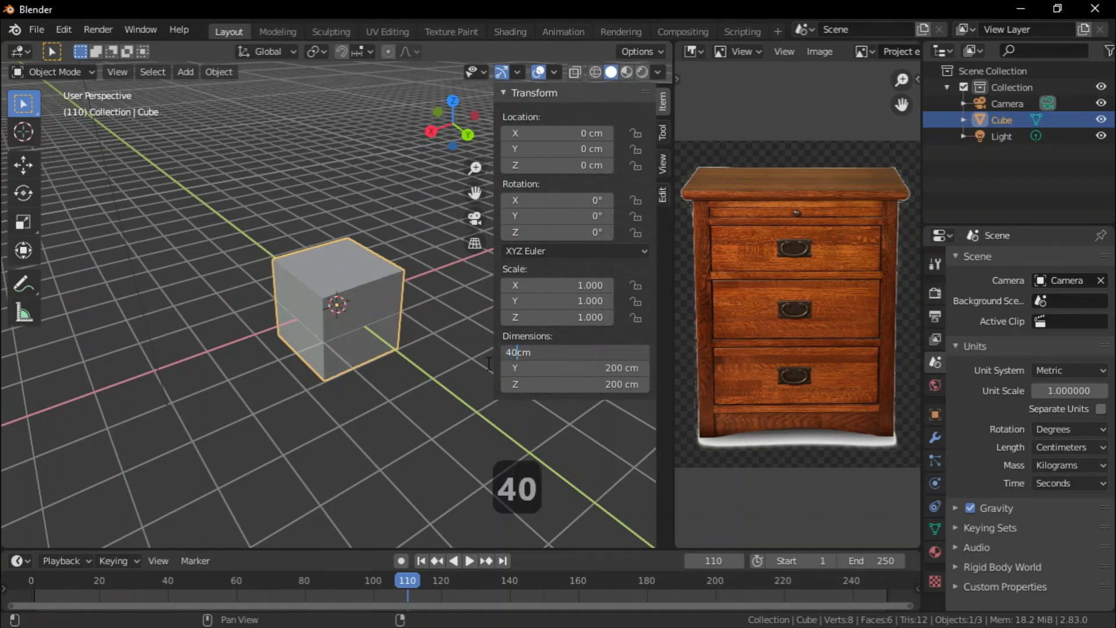
{"action": "key", "text": "Return"}
{"action": "left_click", "coordinate": [533, 370]}
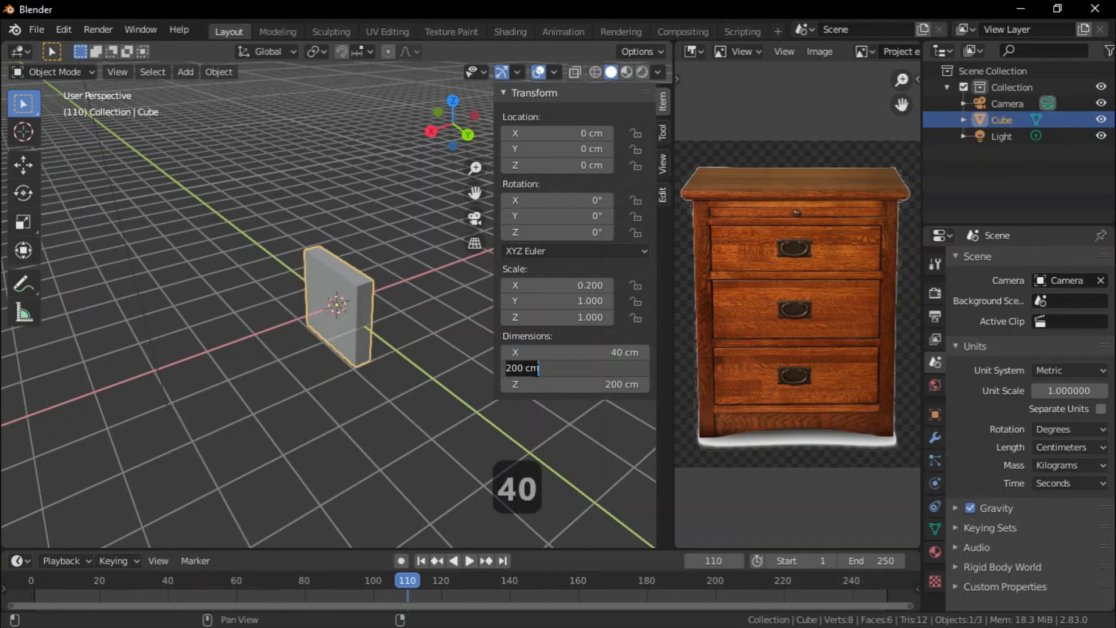
{"action": "left_click", "coordinate": [508, 369]}
{"action": "type", "text": "5"}
{"action": "key", "text": "Return"}
{"action": "left_click", "coordinate": [562, 385]}
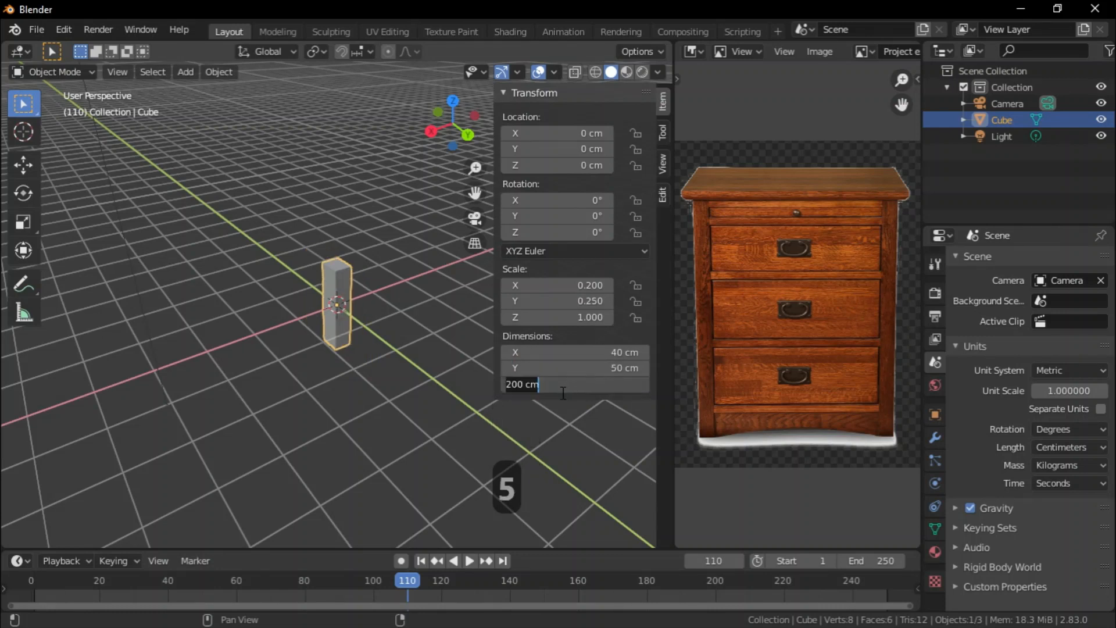
{"action": "left_click_drag", "start_coordinate": [528, 387], "coordinate": [489, 401]}
{"action": "type", "text": "5"}
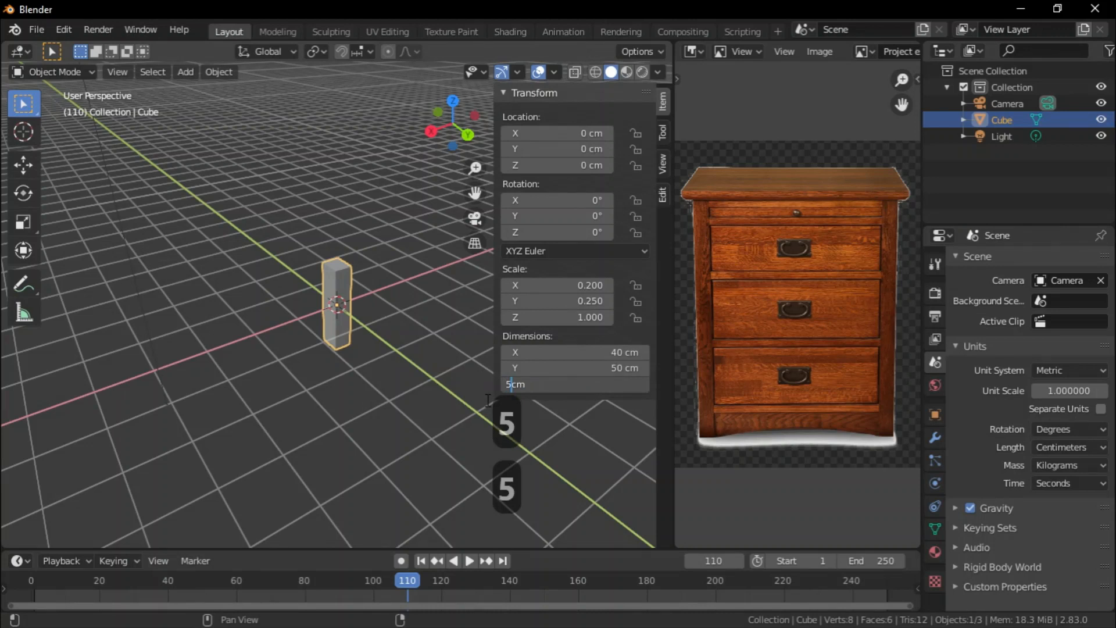
{"action": "key", "text": "Return"}
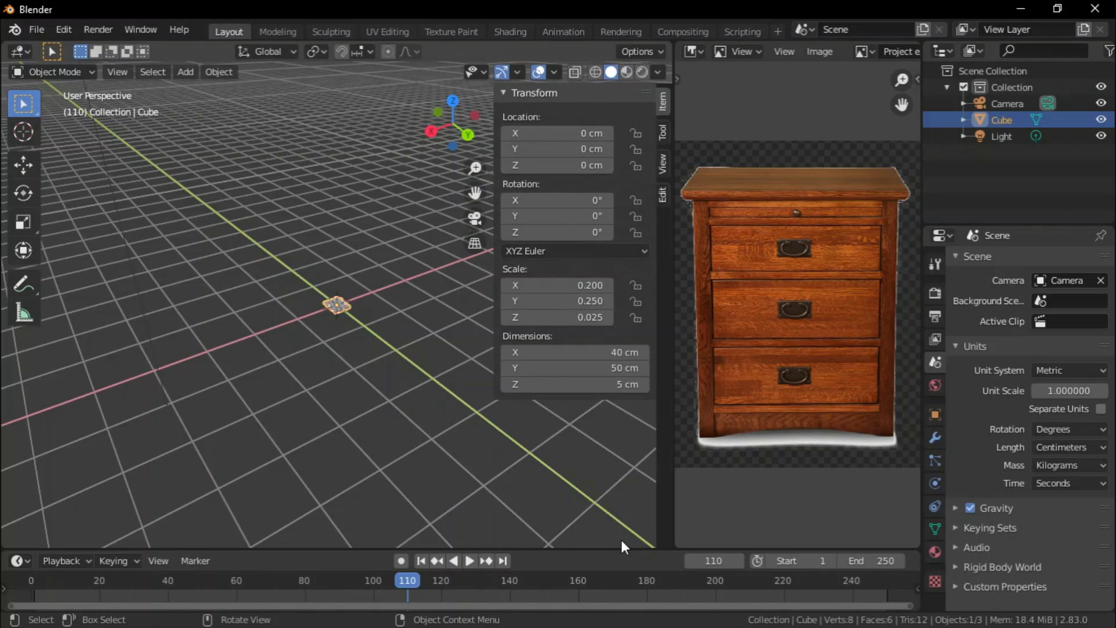
Frame the resized slab in the view and apply its scale.
{"action": "key", "text": "KP_Decimal"}
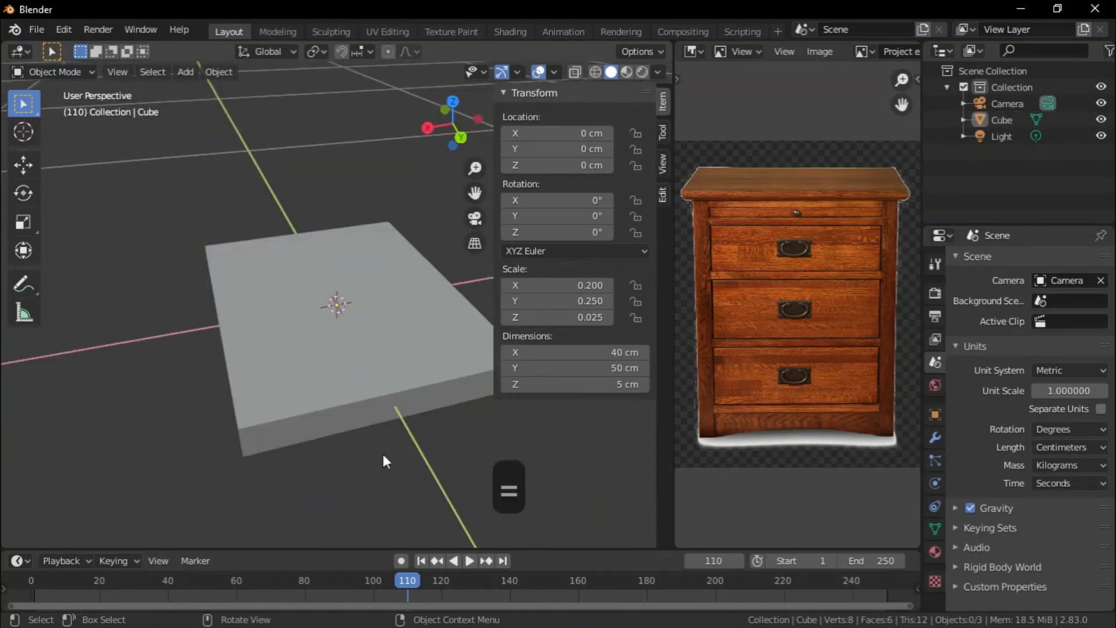
{"action": "left_click", "coordinate": [453, 329]}
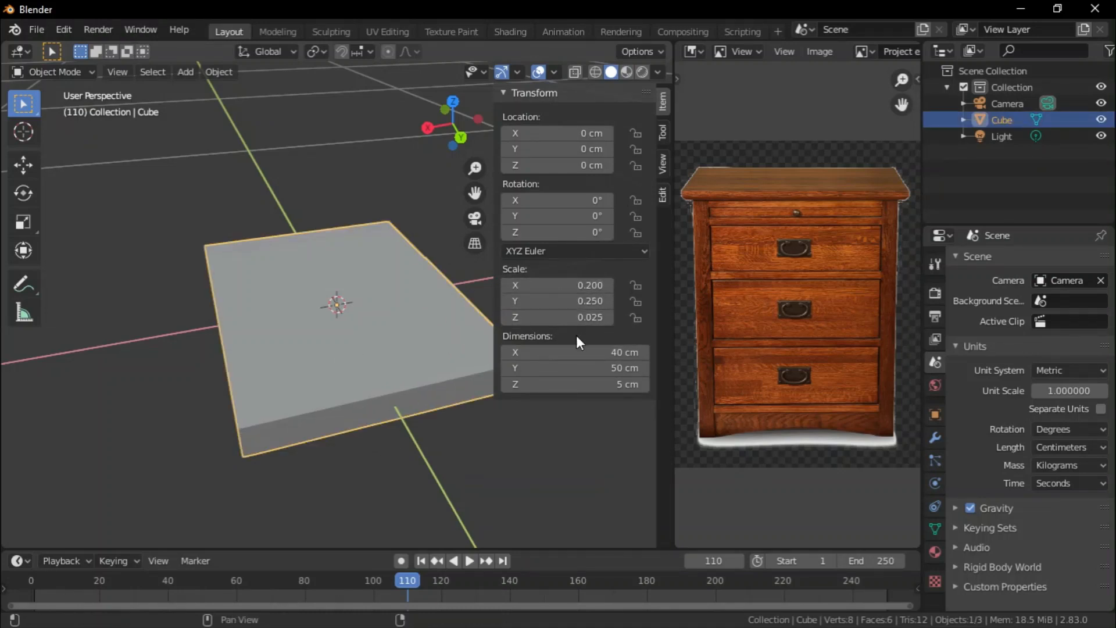
{"action": "key", "text": "ctrl+a"}
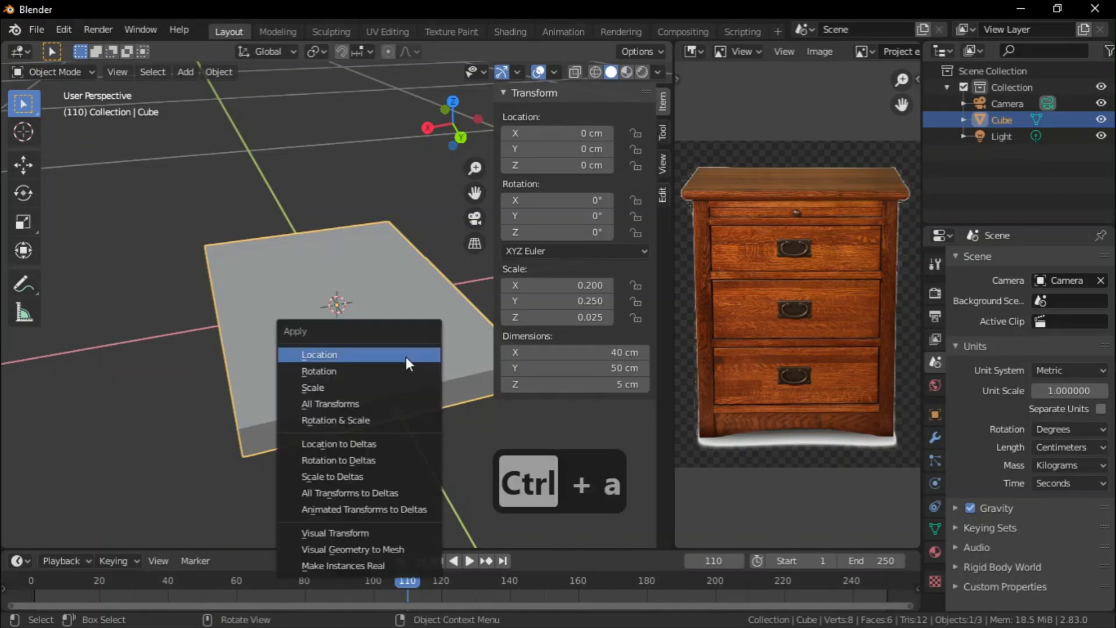
{"action": "left_click", "coordinate": [360, 388]}
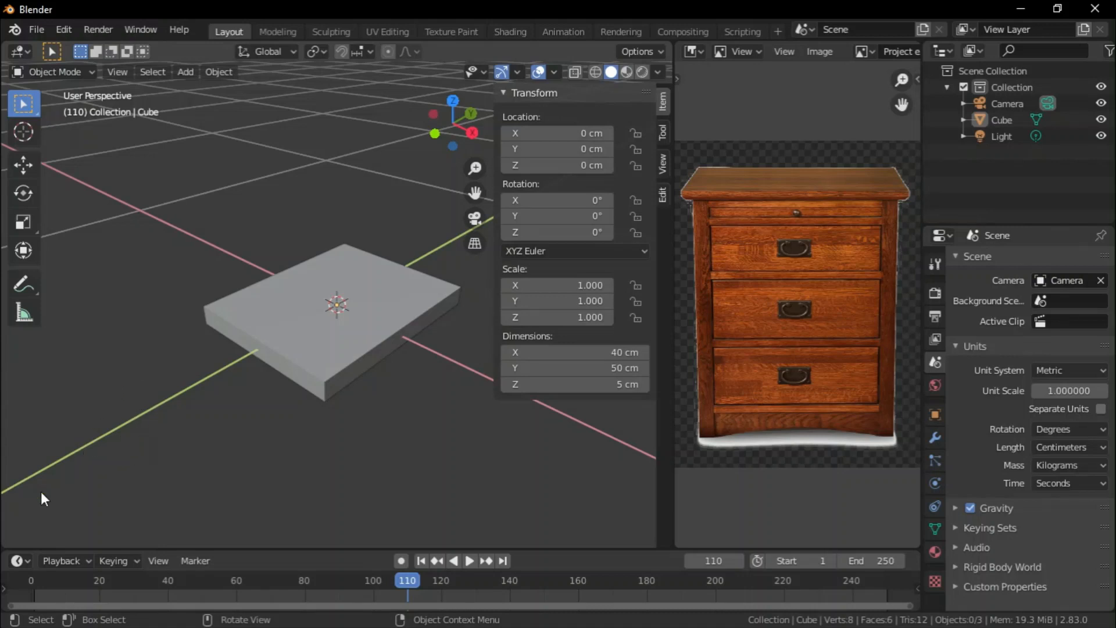
Duplicate the slab and move the copy up along the Z axis by about 22.4 cm.
{"action": "middle_click_drag", "start_coordinate": [39, 495], "coordinate": [379, 384]}
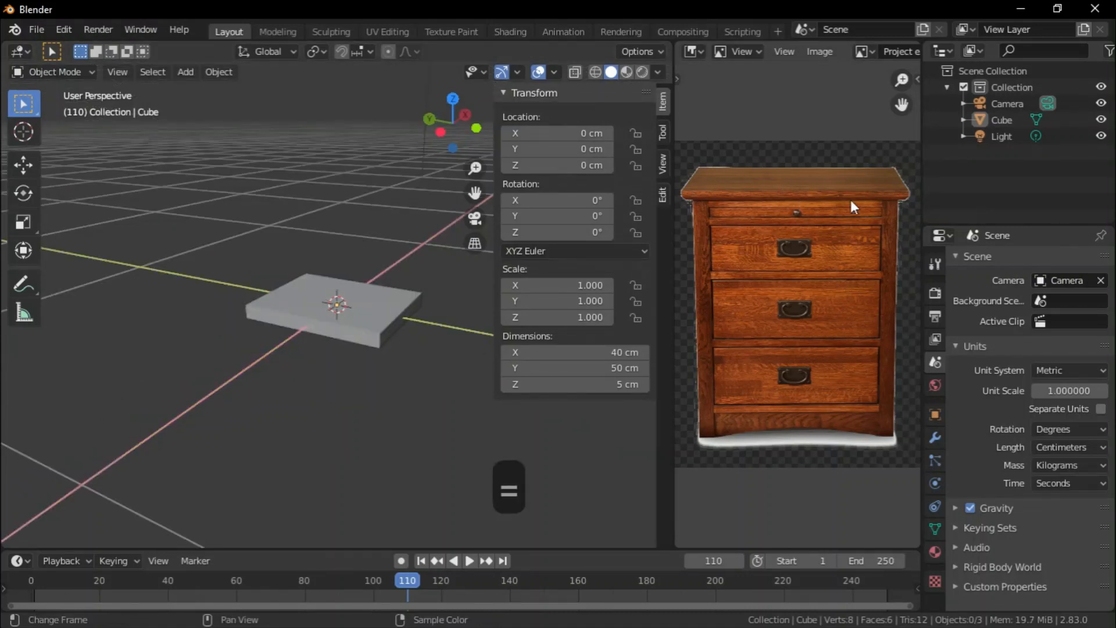
{"action": "left_click", "coordinate": [385, 323]}
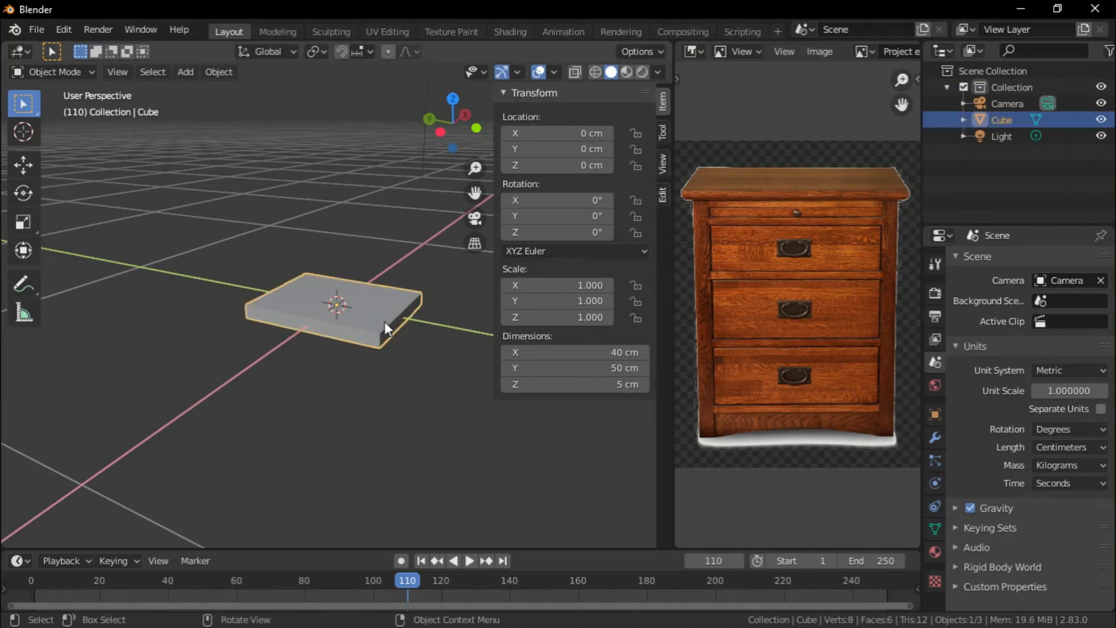
{"action": "key", "text": "shift+d"}
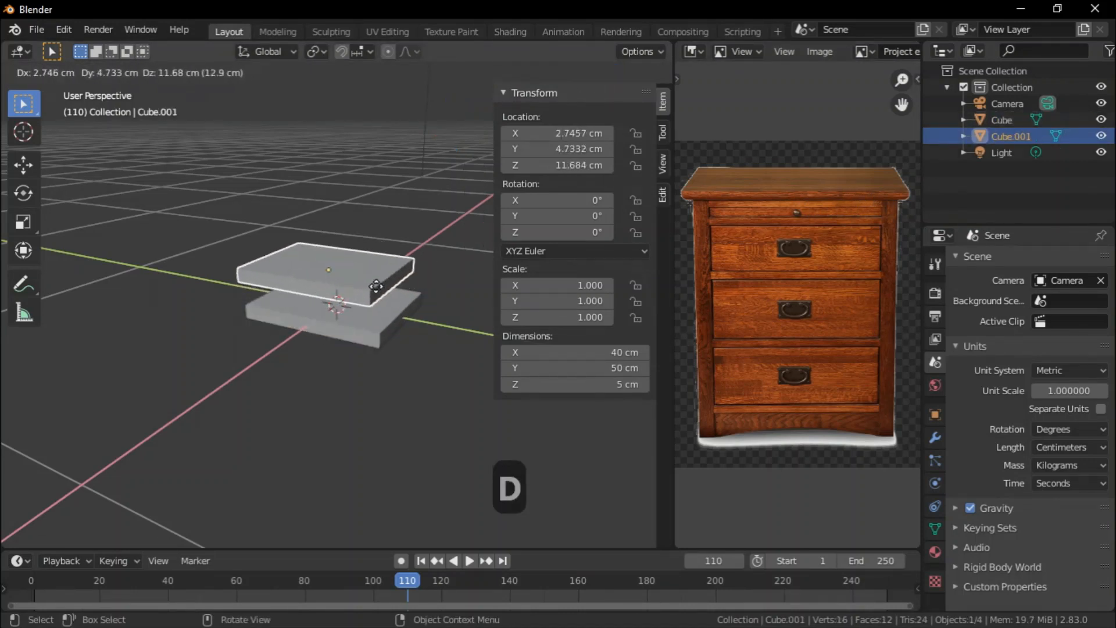
{"action": "key", "text": "z"}
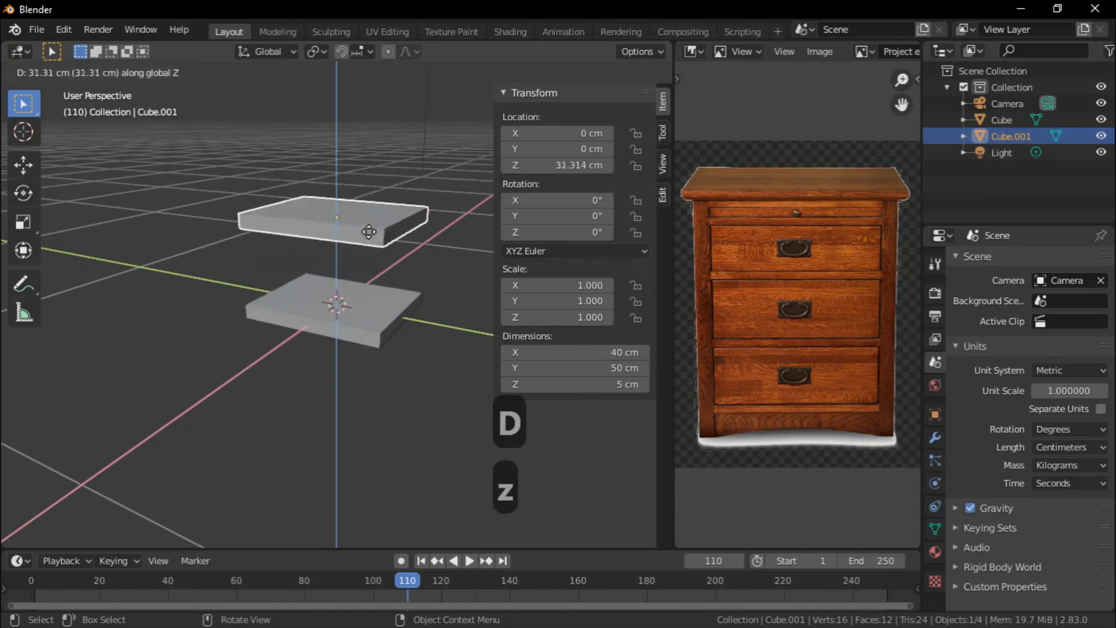
{"action": "left_click", "coordinate": [367, 260]}
{"action": "middle_click_drag", "start_coordinate": [257, 338], "coordinate": [293, 334]}
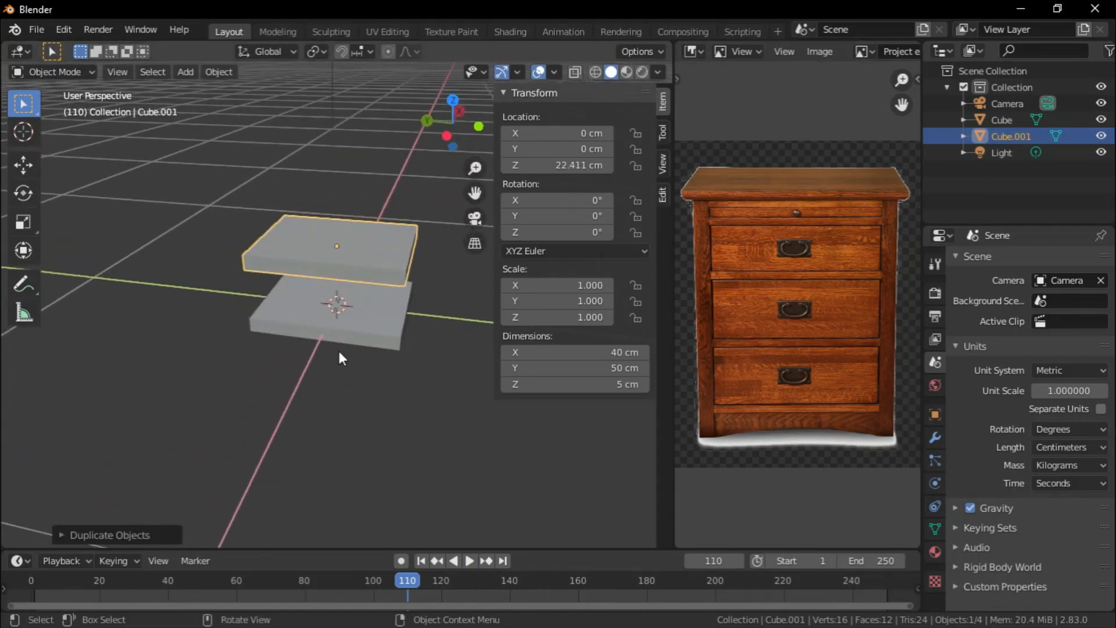
Set the upper slab's Y dimension to 60 cm by adding 6 and 4 to its width.
{"action": "left_click", "coordinate": [596, 367]}
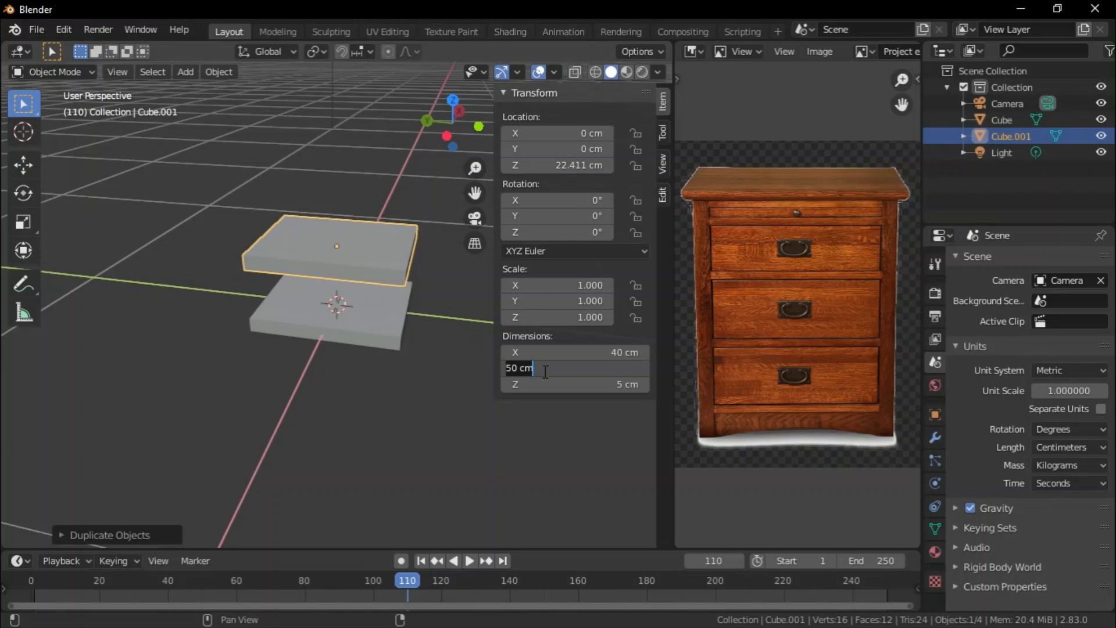
{"action": "left_click", "coordinate": [517, 368]}
{"action": "type", "text": "+6"}
{"action": "type", "text": "+"}
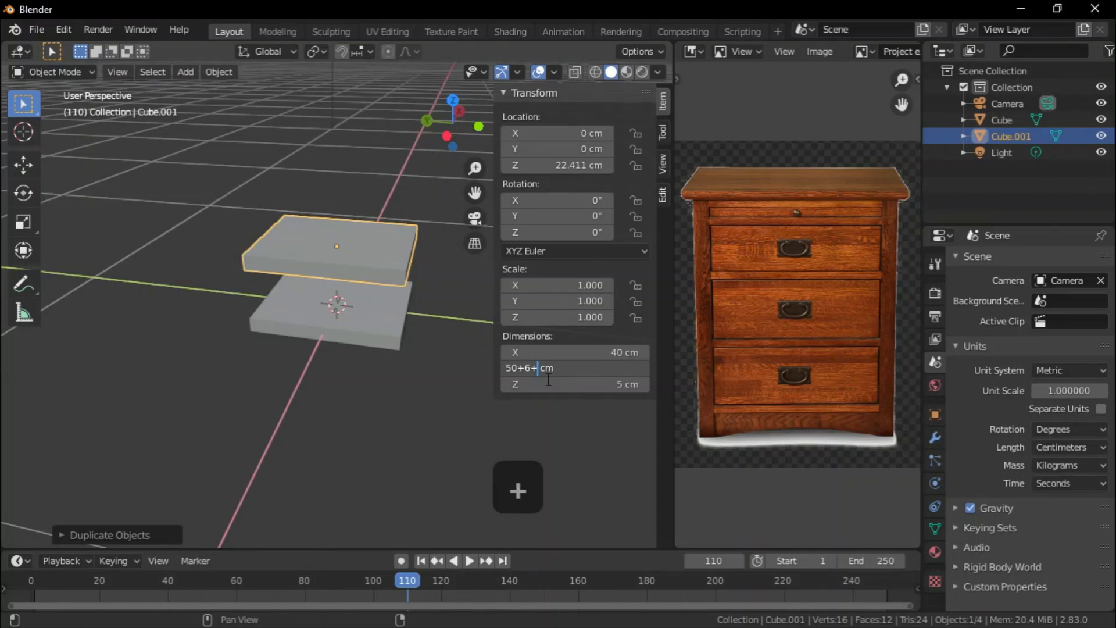
{"action": "type", "text": "2"}
{"action": "key", "text": "BackSpace"}
{"action": "type", "text": "4"}
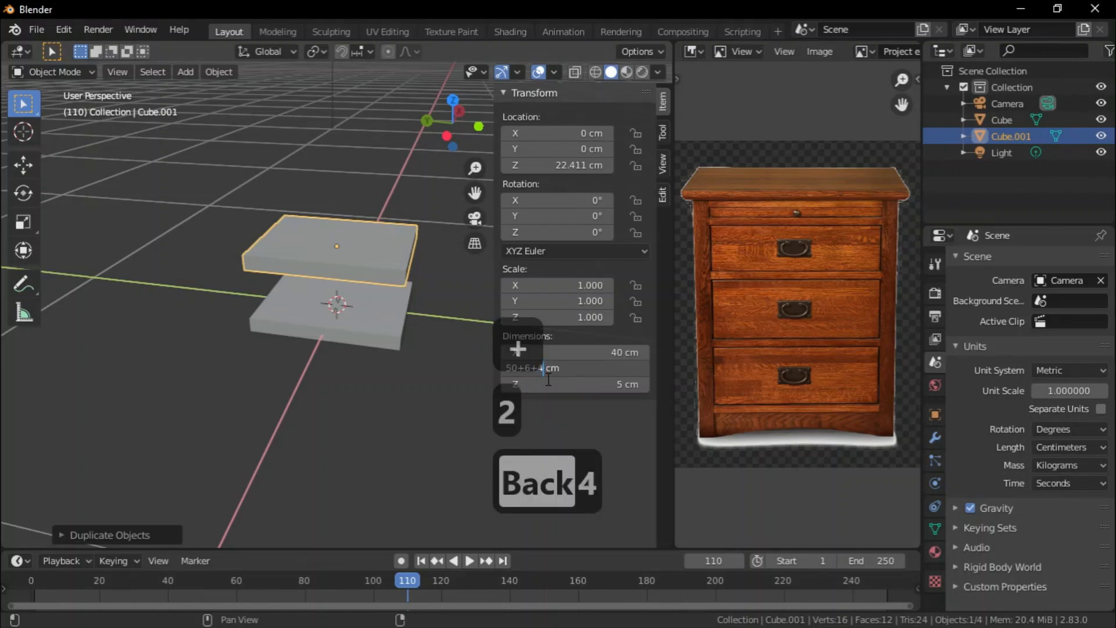
{"action": "left_click", "coordinate": [284, 408]}
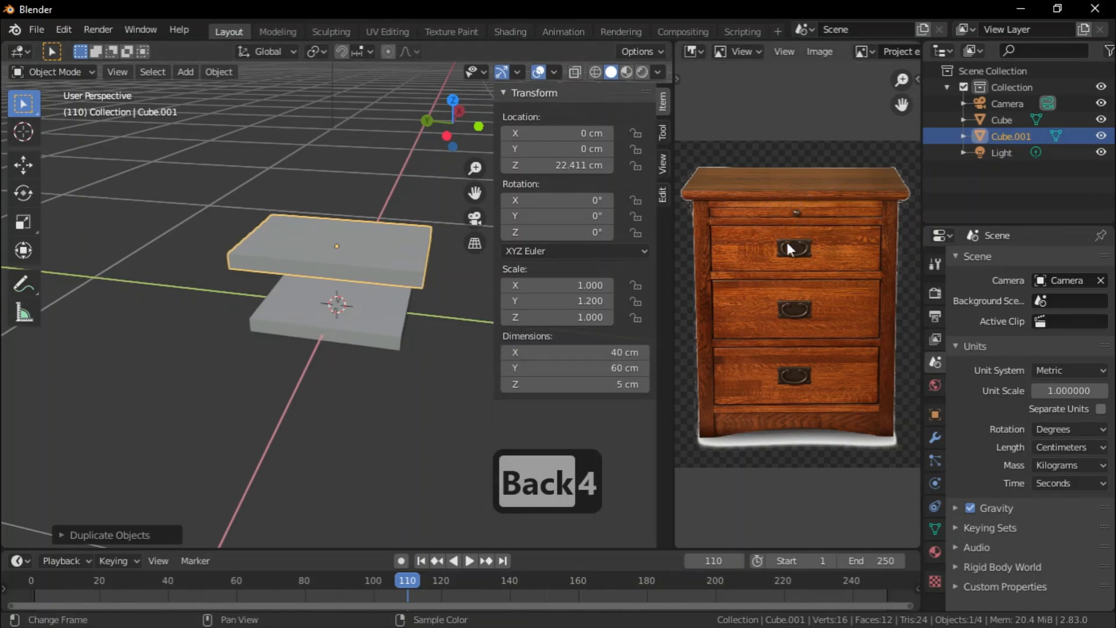
Set the upper slab's X dimension to 42 cm.
{"action": "left_click", "coordinate": [544, 356]}
{"action": "left_click", "coordinate": [514, 354]}
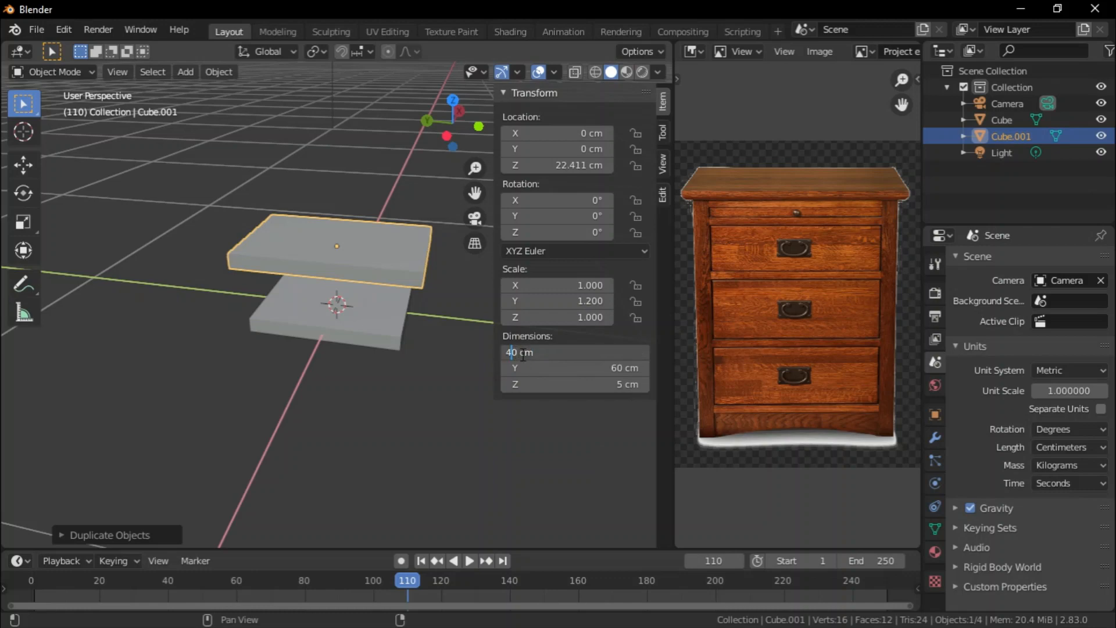
{"action": "left_click", "coordinate": [523, 356]}
{"action": "key", "text": "BackSpace"}
{"action": "key", "text": "BackSpace"}
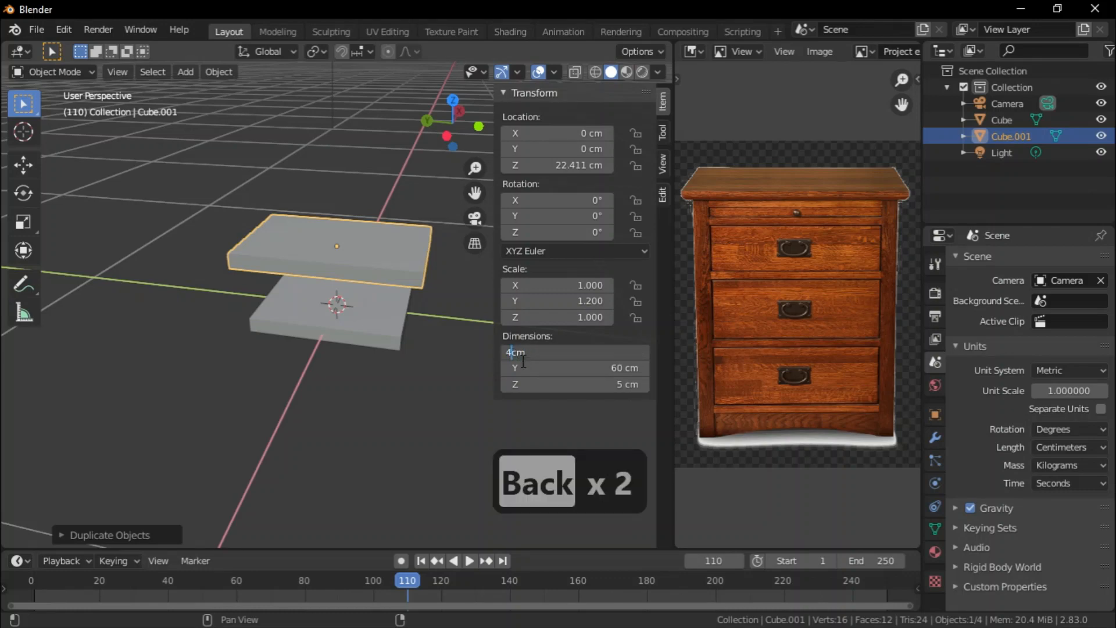
{"action": "type", "text": "2"}
Raise the upper slab along the Z axis and set its Z location to 70 cm.
{"action": "middle_click_drag", "start_coordinate": [441, 378], "coordinate": [336, 260]}
{"action": "key", "text": "g"}
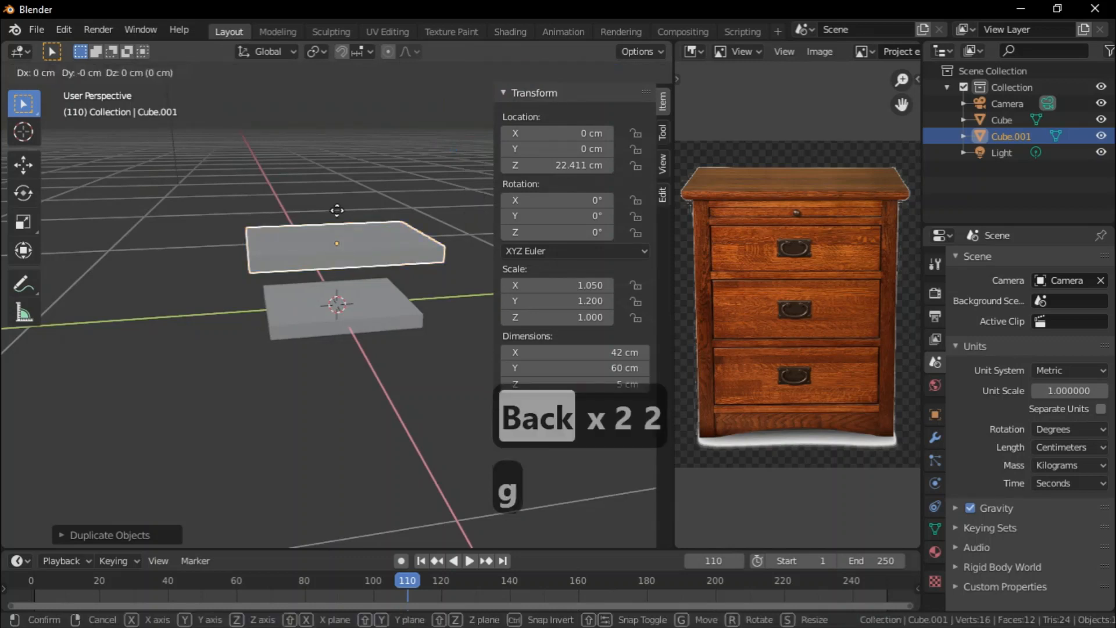
{"action": "key", "text": "z"}
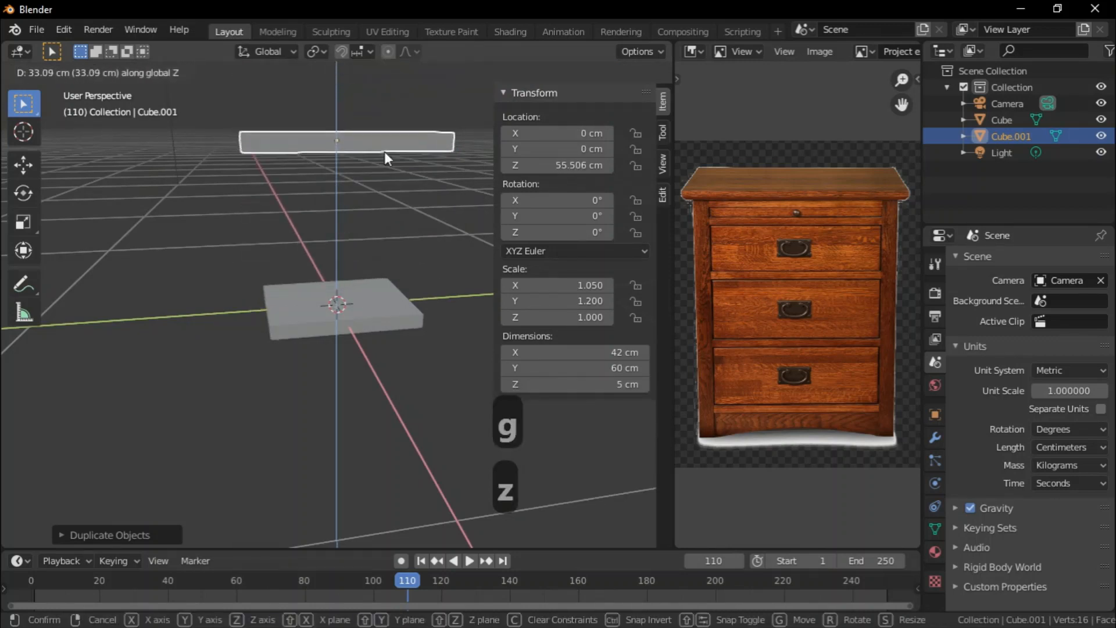
{"action": "left_click", "coordinate": [385, 152]}
{"action": "left_click", "coordinate": [560, 165]}
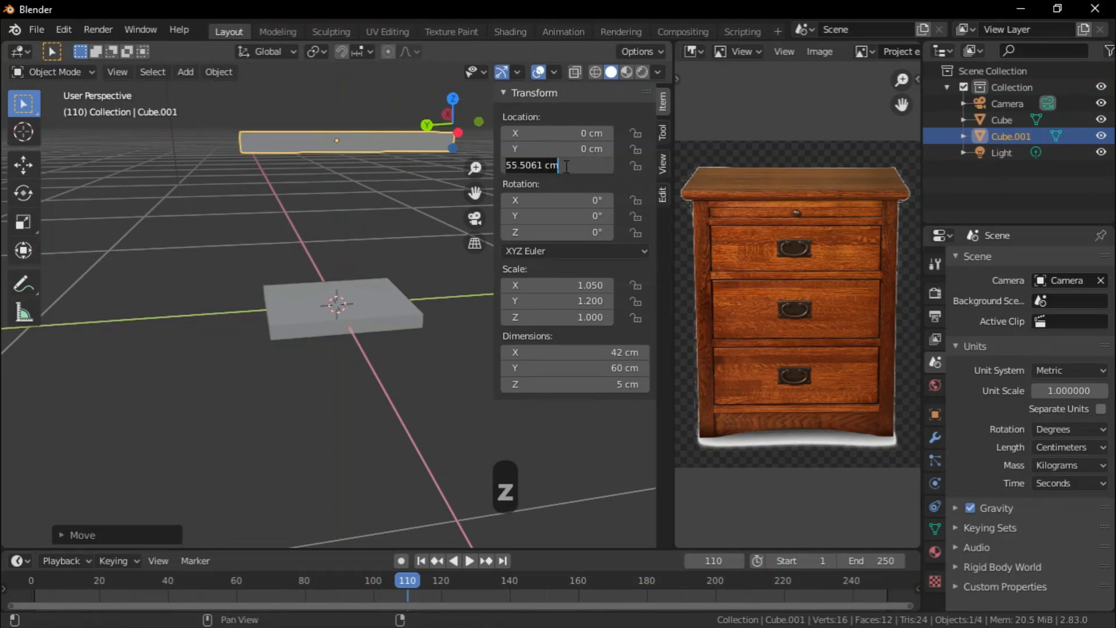
{"action": "left_click_drag", "start_coordinate": [566, 167], "coordinate": [483, 179]}
{"action": "type", "text": "70"}
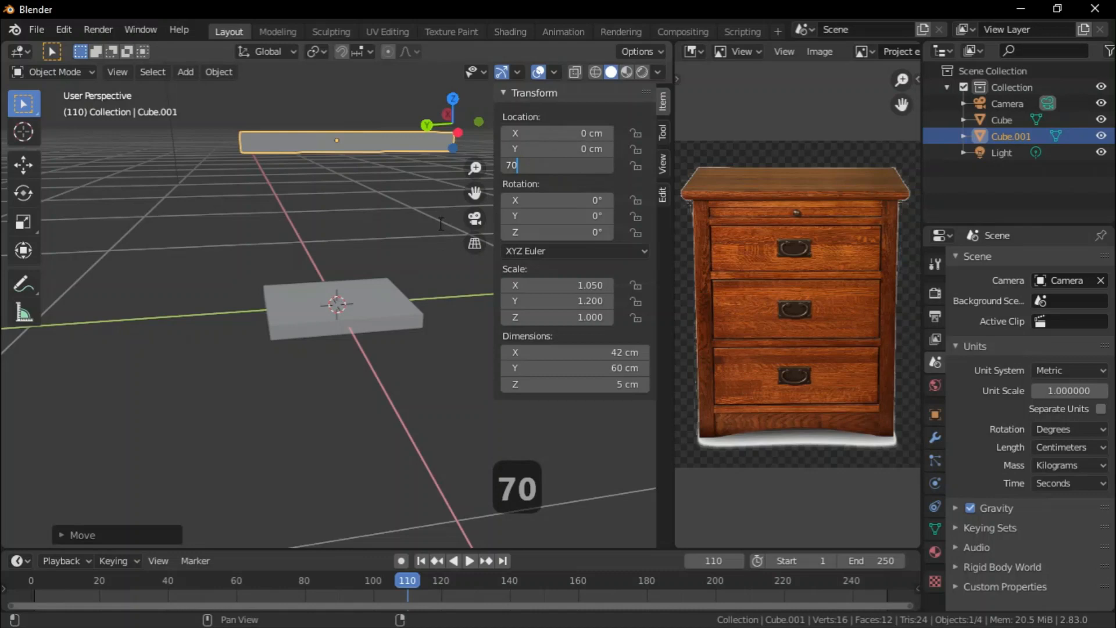
{"action": "left_click", "coordinate": [382, 218]}
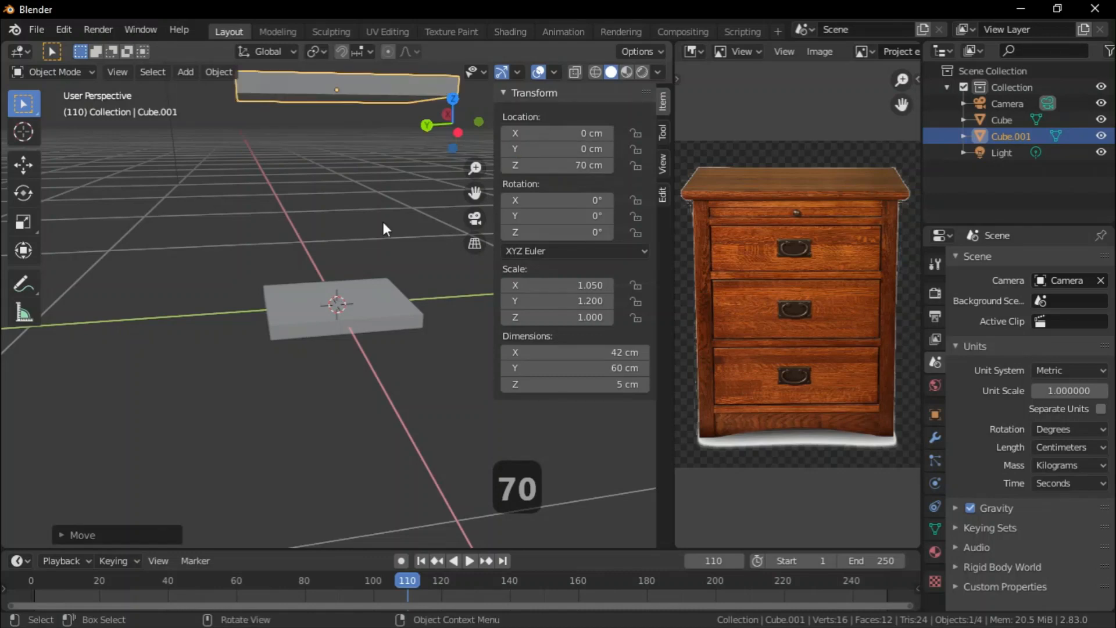
{"action": "middle_click_drag", "start_coordinate": [380, 215], "coordinate": [356, 239]}
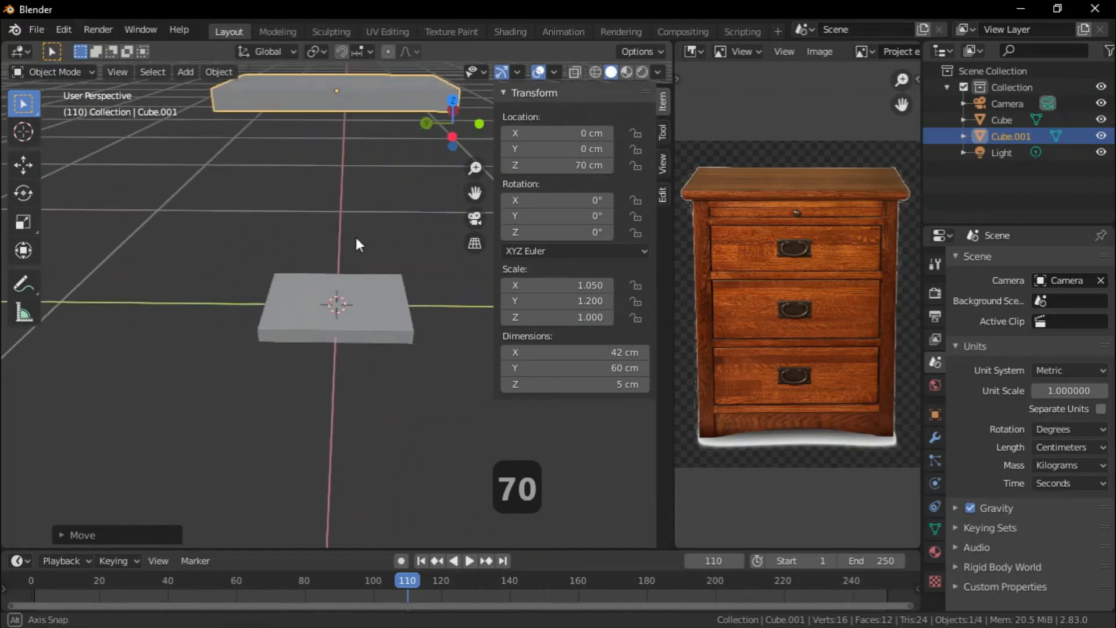
Apply the scale of the upper slab.
{"action": "left_click", "coordinate": [248, 243]}
{"action": "middle_click_drag", "start_coordinate": [248, 243], "coordinate": [302, 319]}
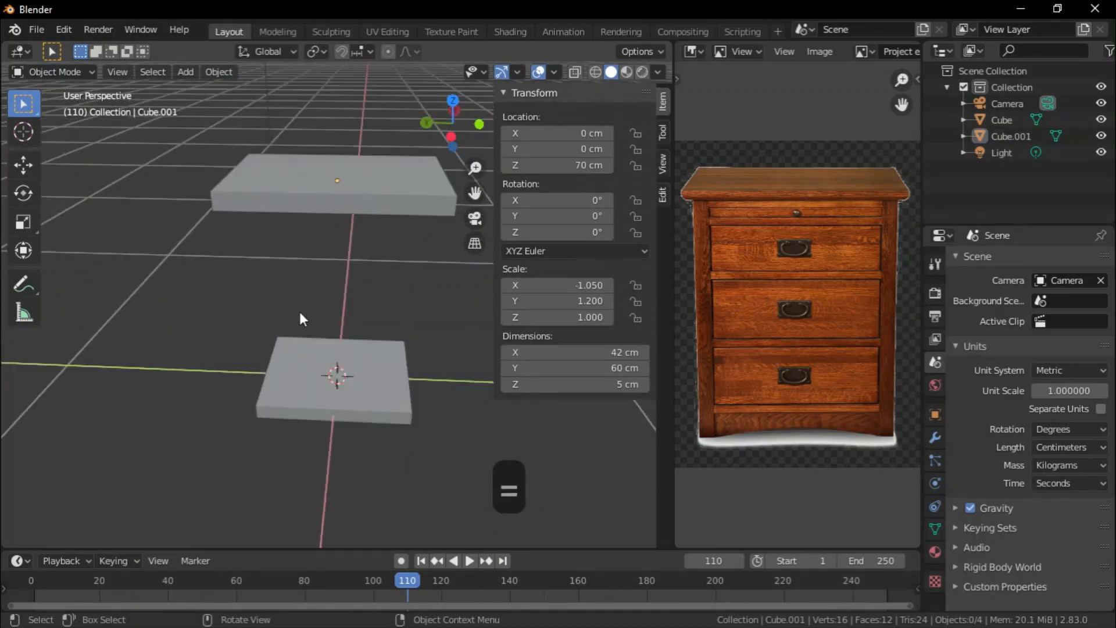
{"action": "left_click", "coordinate": [330, 205]}
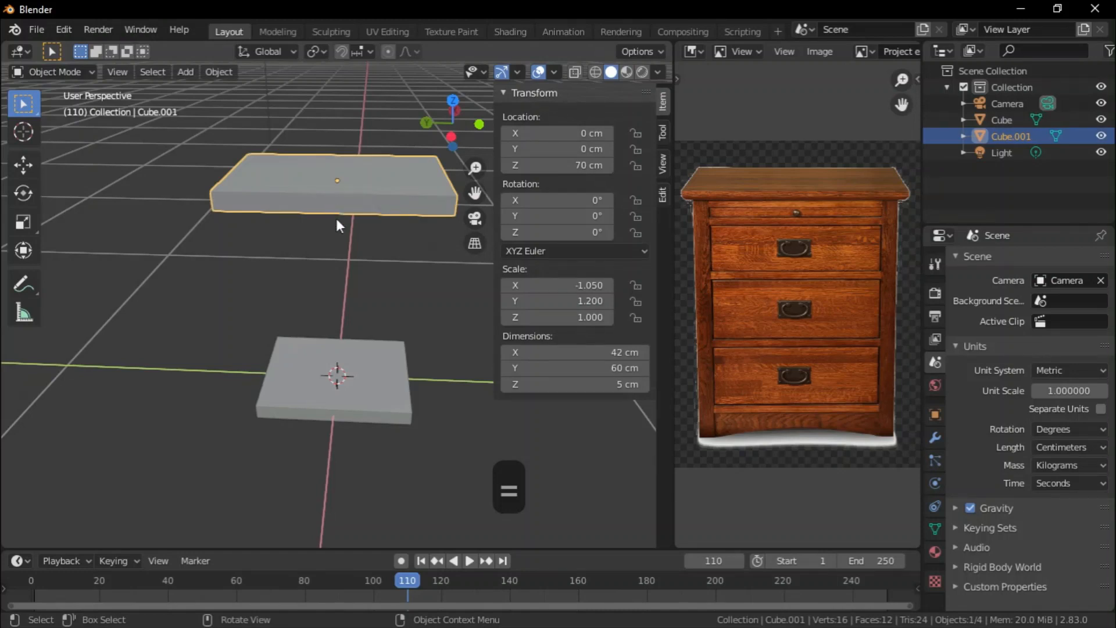
{"action": "key", "text": "ctrl+a"}
{"action": "left_click", "coordinate": [283, 218]}
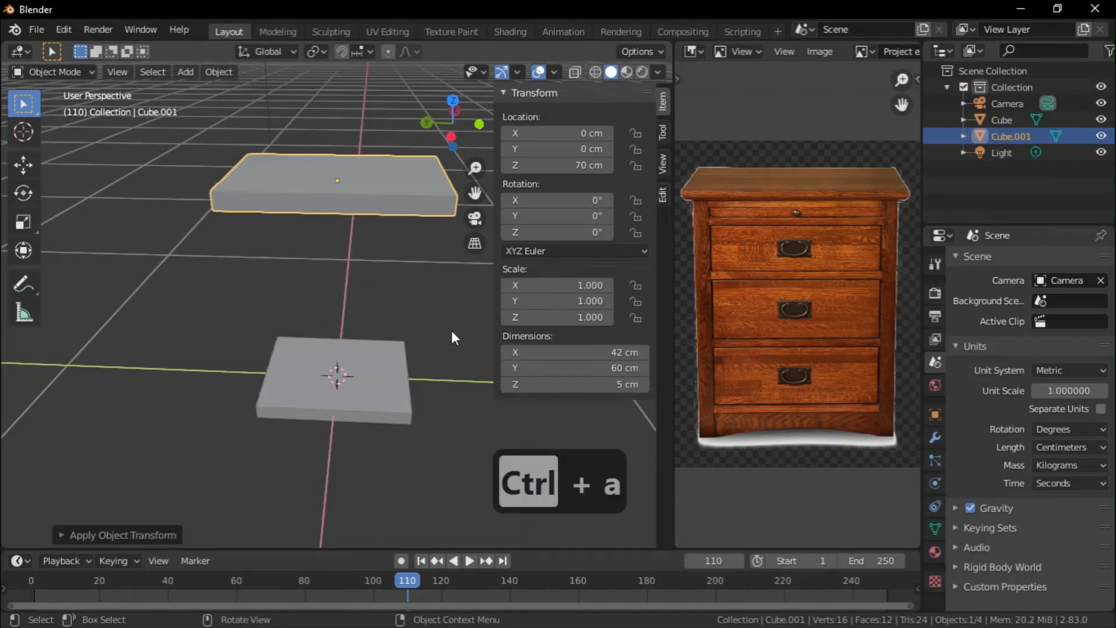
Duplicate the lower slab, place the copy off to its side and set the copy's Z dimension to 70 cm.
{"action": "left_click", "coordinate": [334, 357]}
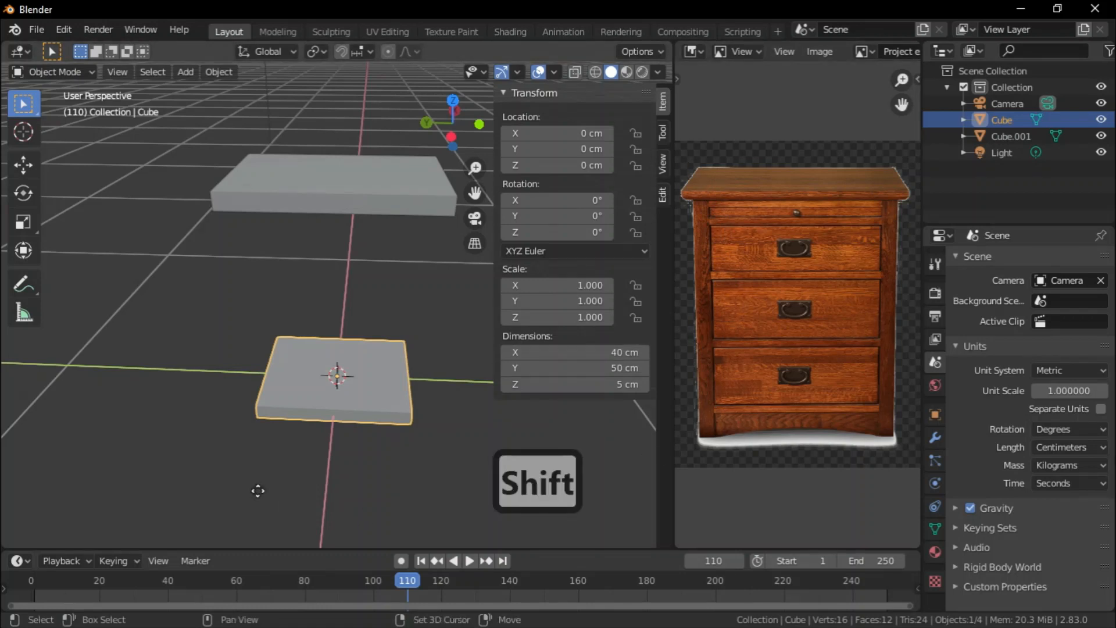
{"action": "key", "text": "shift+d"}
{"action": "left_click", "coordinate": [273, 354]}
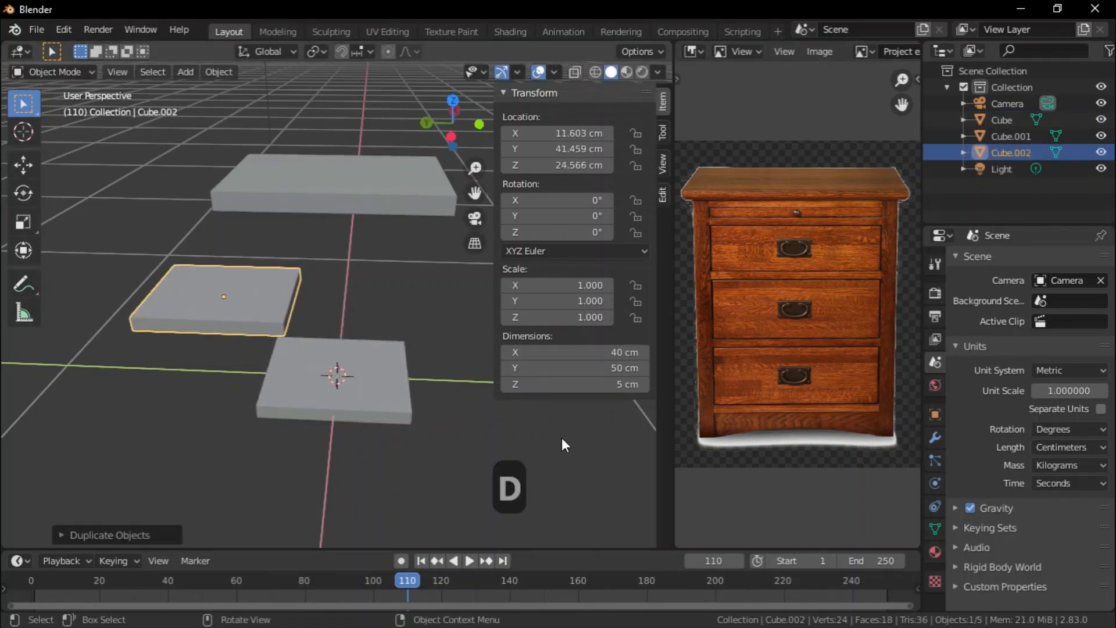
{"action": "double_click", "coordinate": [504, 384]}
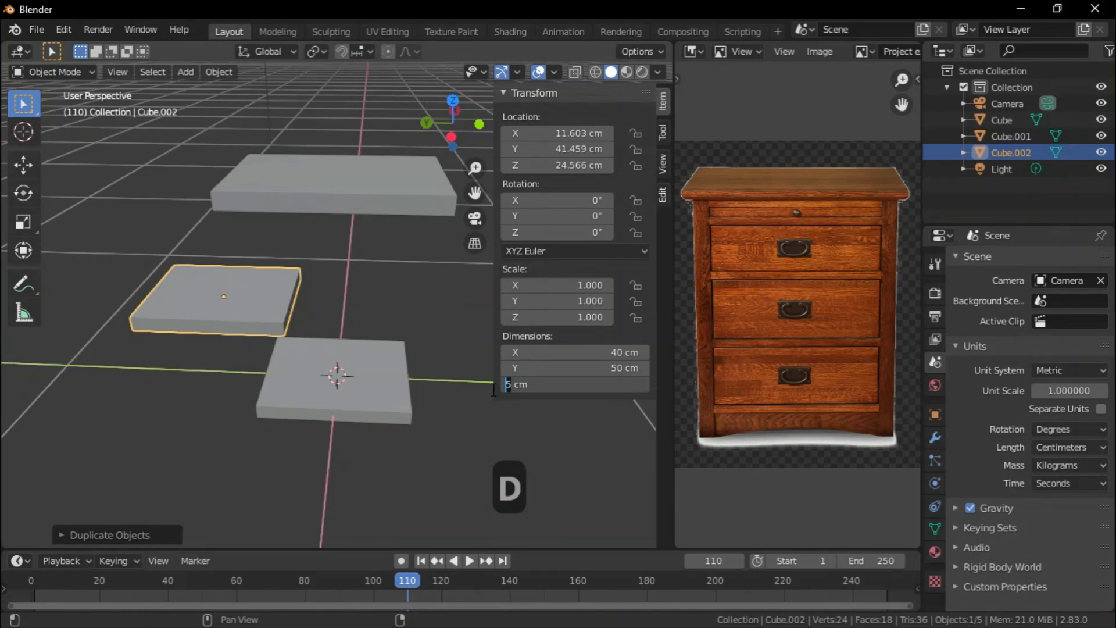
{"action": "type", "text": "70"}
{"action": "key", "text": "Return"}
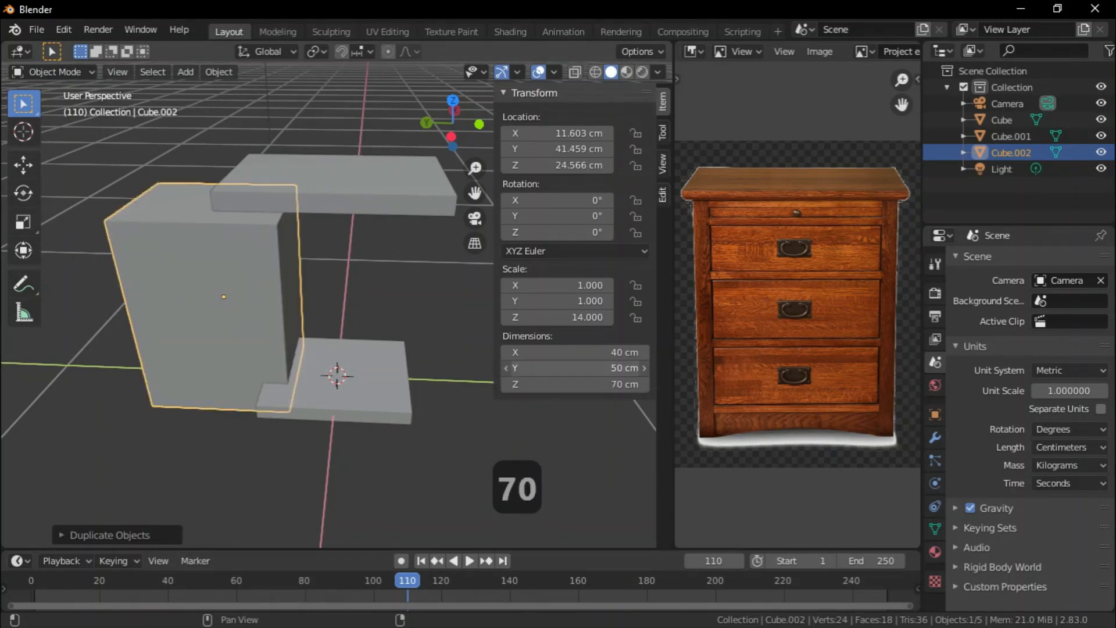
Thin the tall copy into a side panel by setting its Y dimension to 3 cm.
{"action": "left_click", "coordinate": [511, 368]}
{"action": "left_click", "coordinate": [509, 367]}
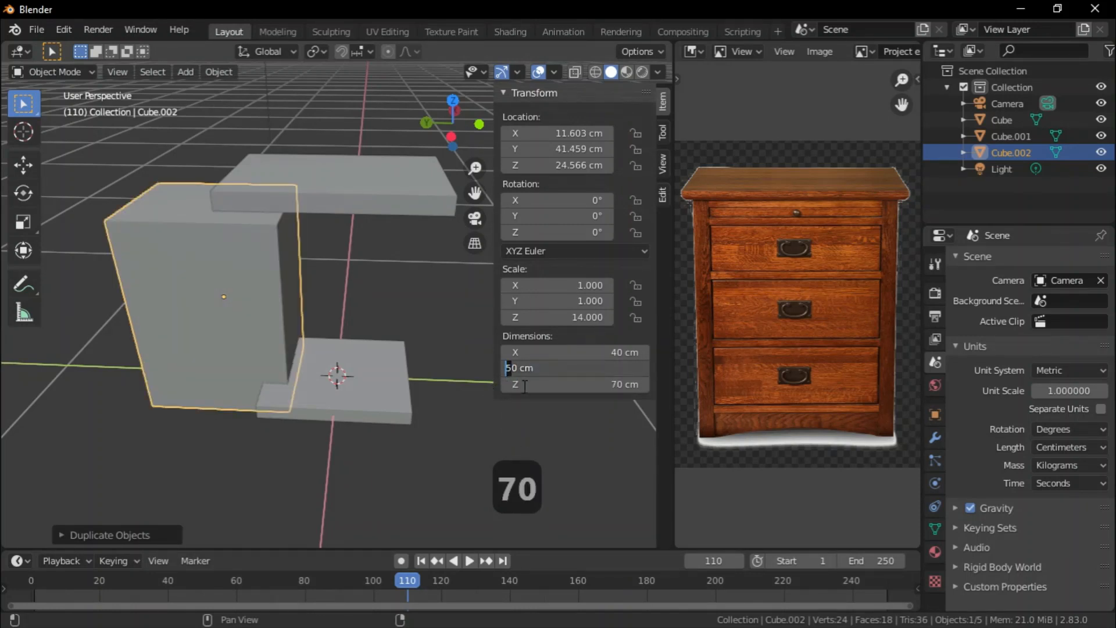
{"action": "type", "text": "3"}
{"action": "left_click", "coordinate": [518, 370]}
{"action": "key", "text": "BackSpace"}
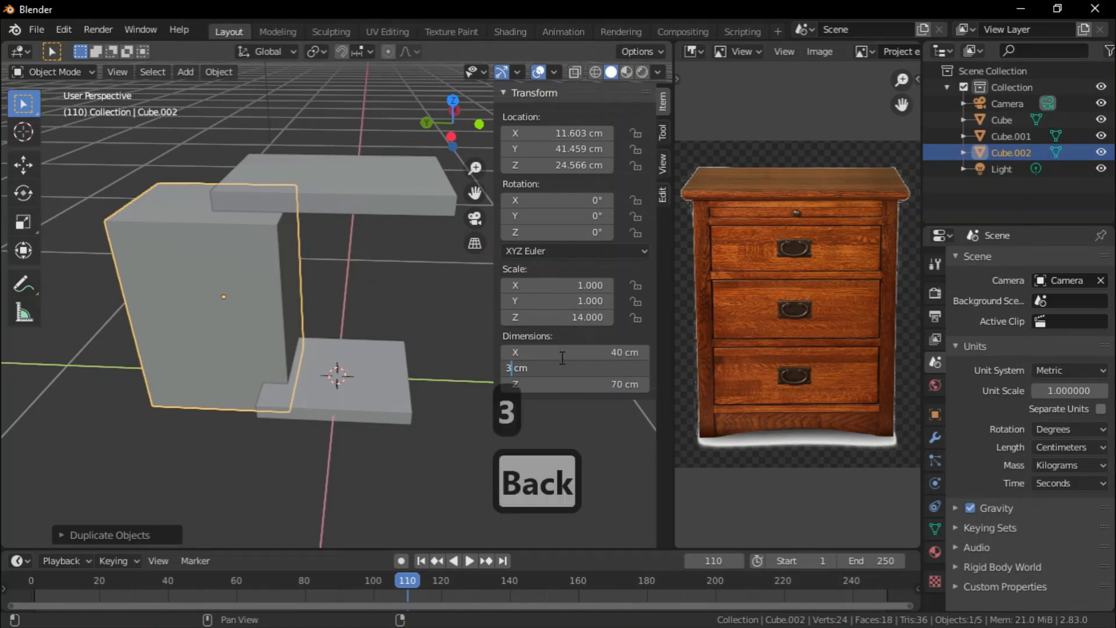
{"action": "left_click", "coordinate": [589, 350]}
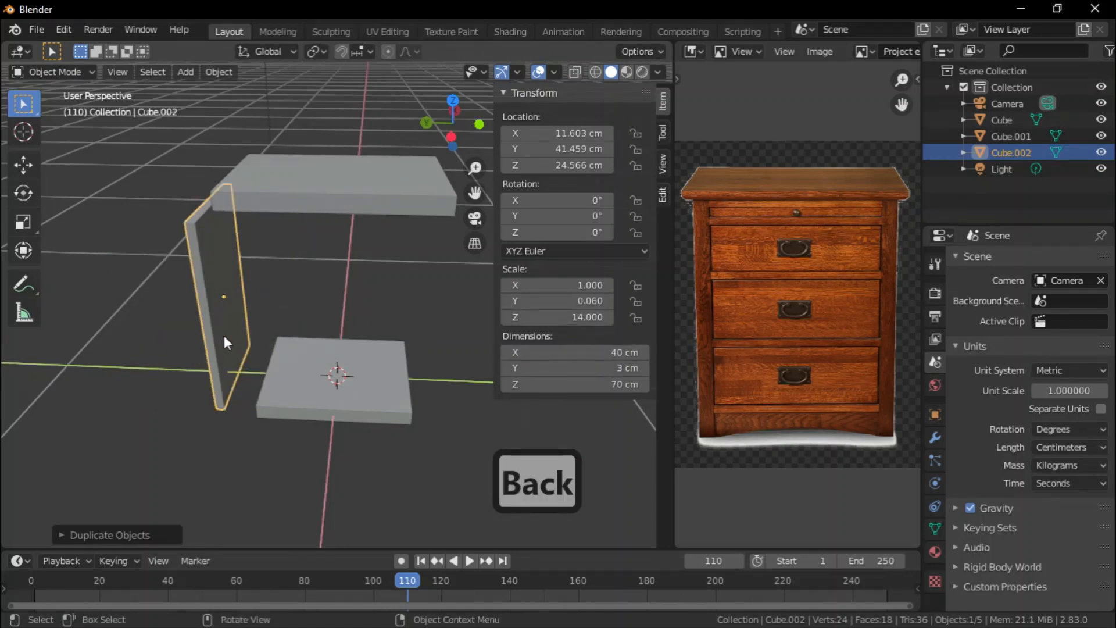
Enable vertex snapping and snap the side panel flush against the lower slab's side, with their bottom edges aligned.
{"action": "key", "text": "g"}
{"action": "key", "text": "g"}
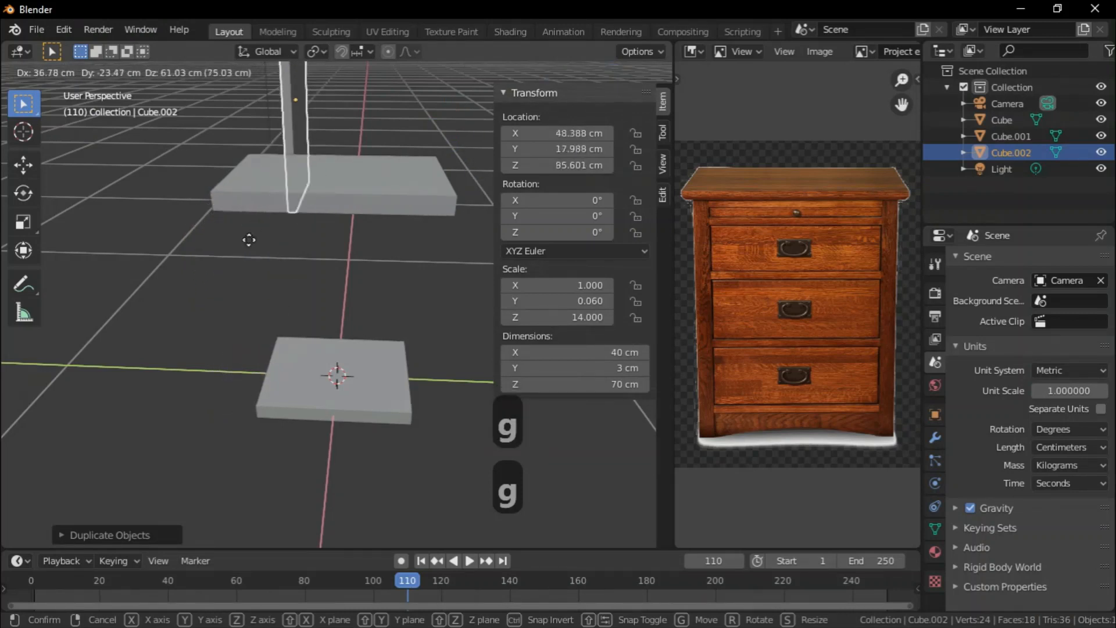
{"action": "left_click", "coordinate": [273, 256]}
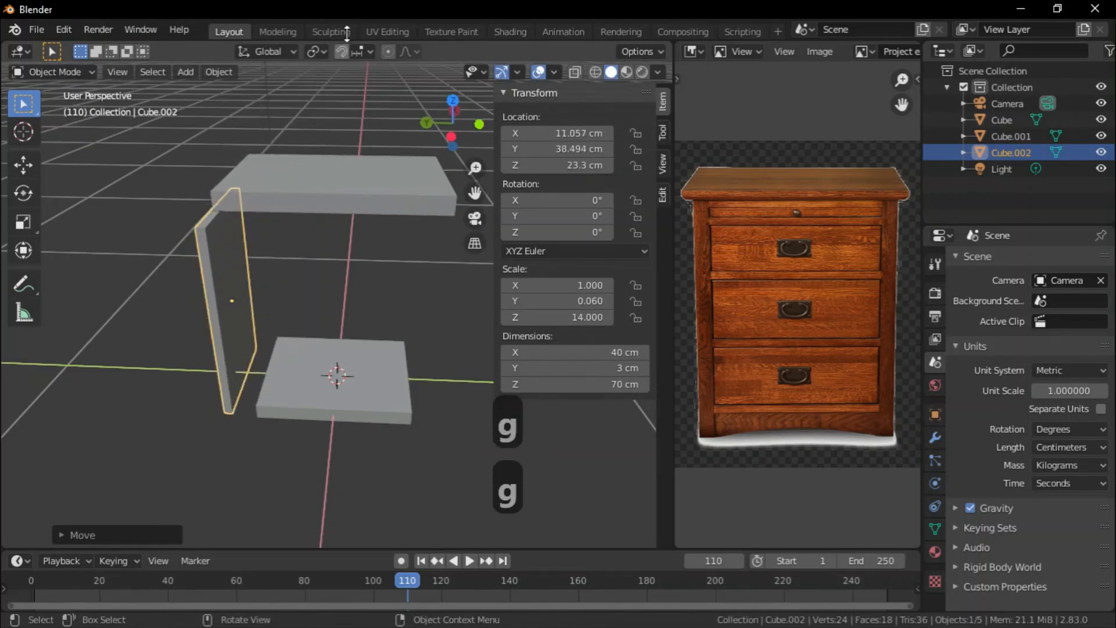
{"action": "left_click", "coordinate": [368, 54]}
{"action": "left_click", "coordinate": [378, 117]}
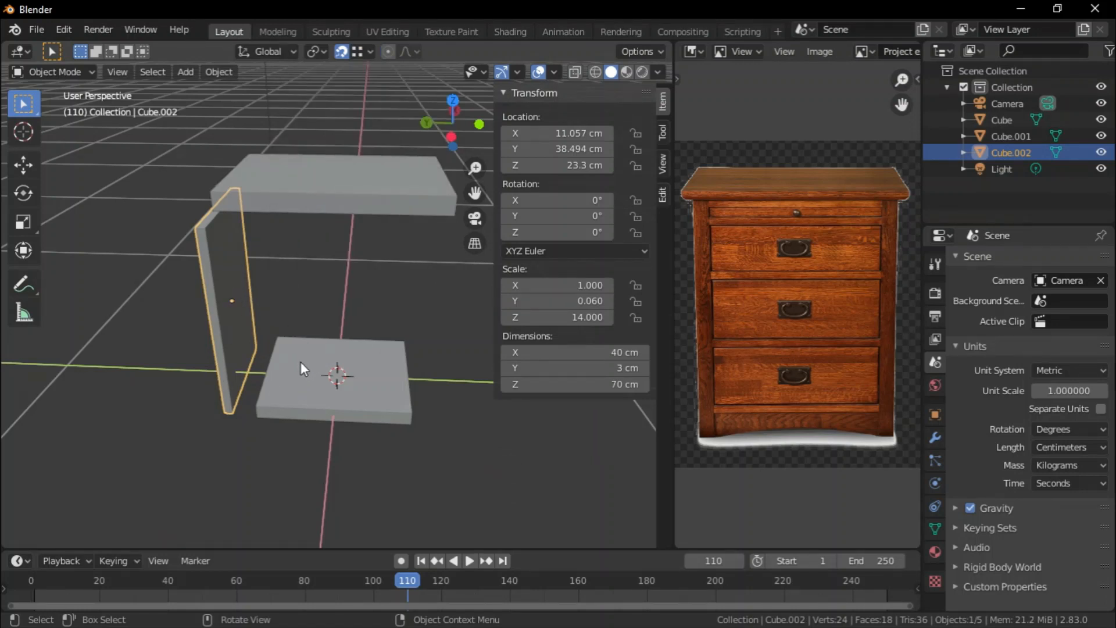
{"action": "key", "text": "g"}
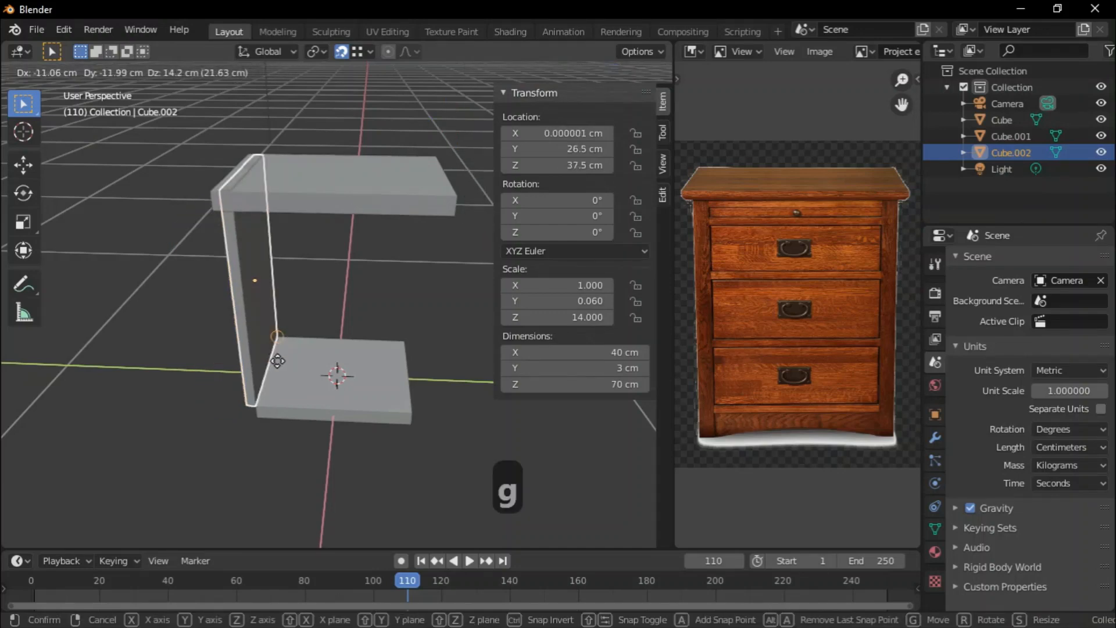
{"action": "left_click", "coordinate": [260, 417]}
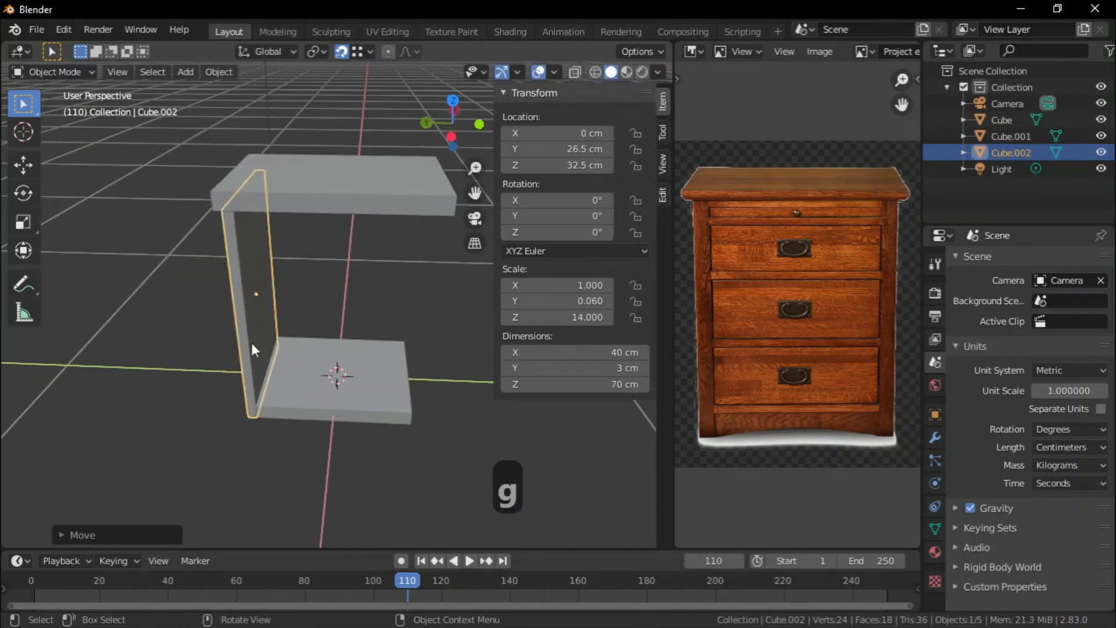
Apply the scale of the side panel.
{"action": "middle_click_drag", "start_coordinate": [224, 414], "coordinate": [196, 391]}
{"action": "left_click", "coordinate": [200, 407]}
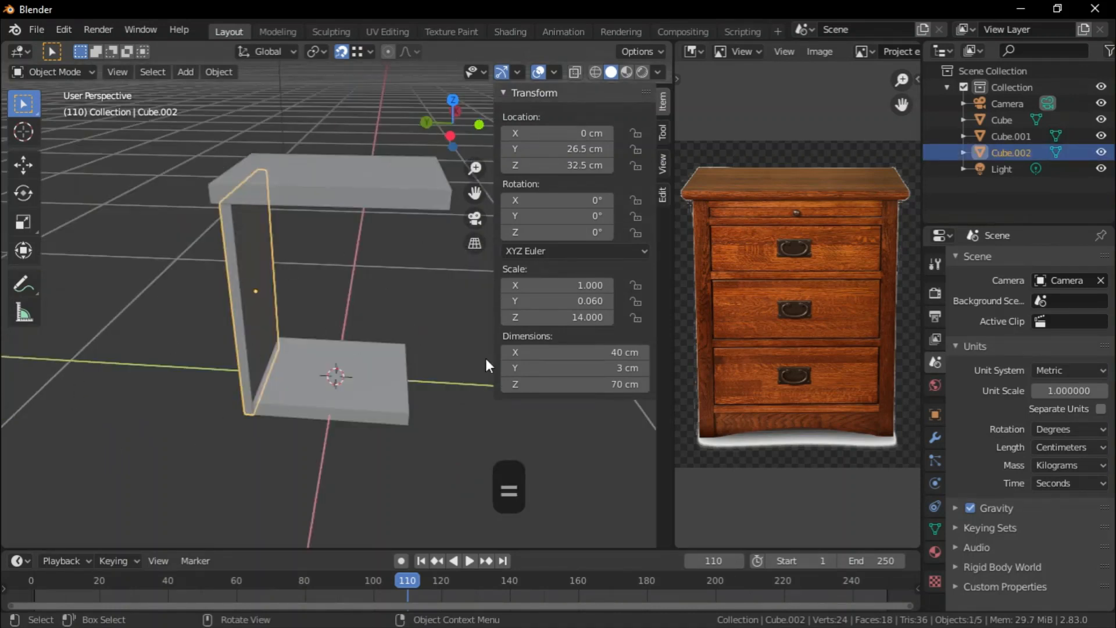
{"action": "key", "text": "ctrl+a"}
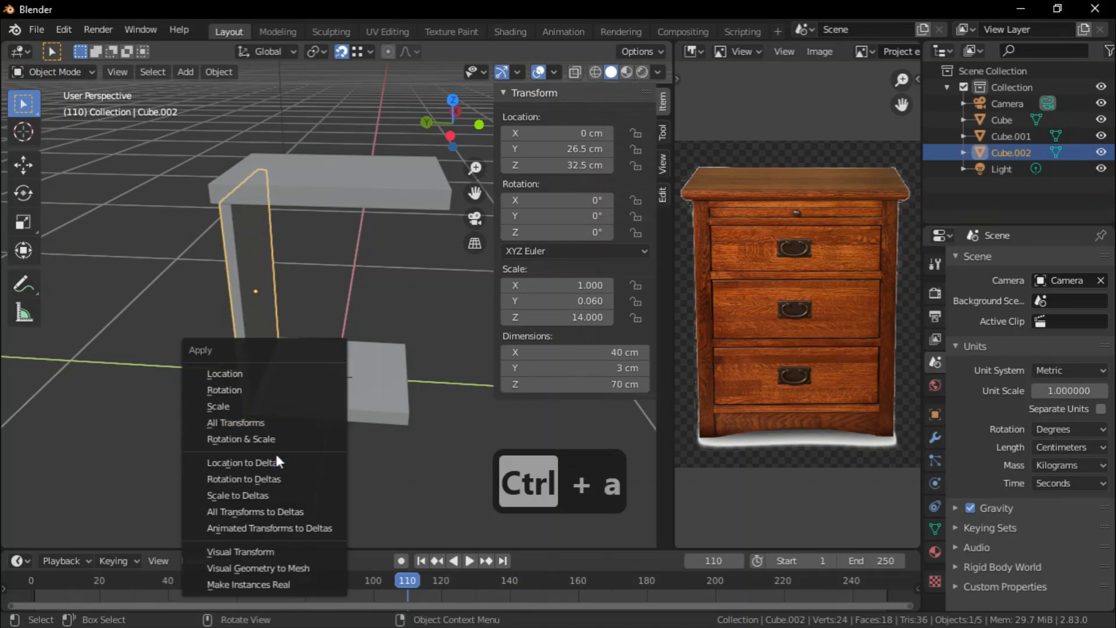
{"action": "left_click", "coordinate": [245, 404]}
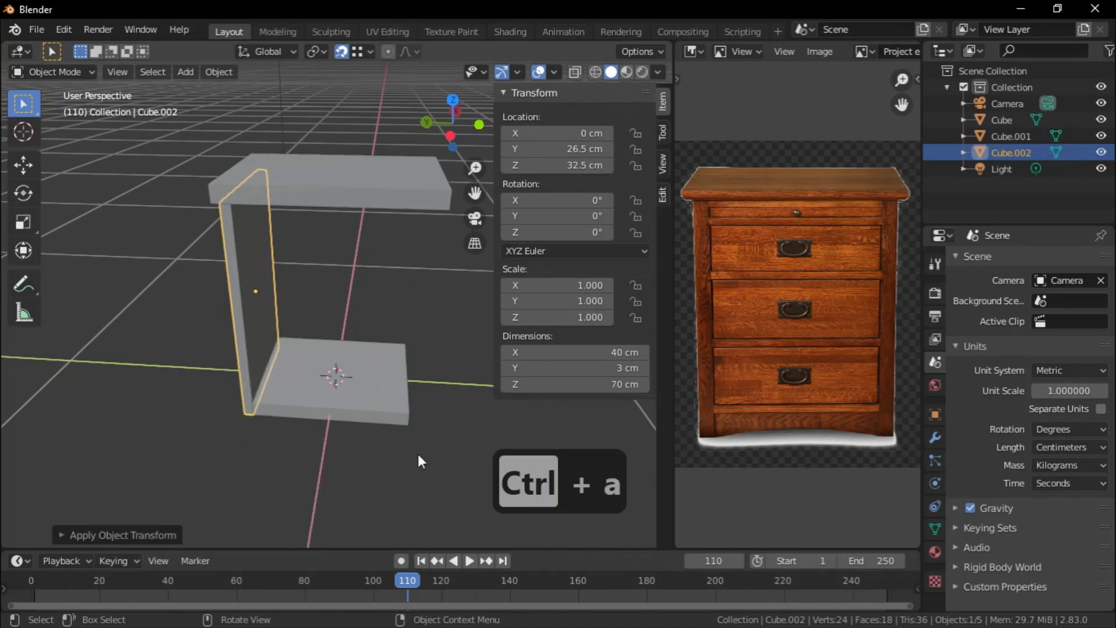
Duplicate the side panel and snap the copy to the bottom corner on the opposite side of the lower slab.
{"action": "left_click", "coordinate": [401, 298]}
{"action": "left_click", "coordinate": [239, 305]}
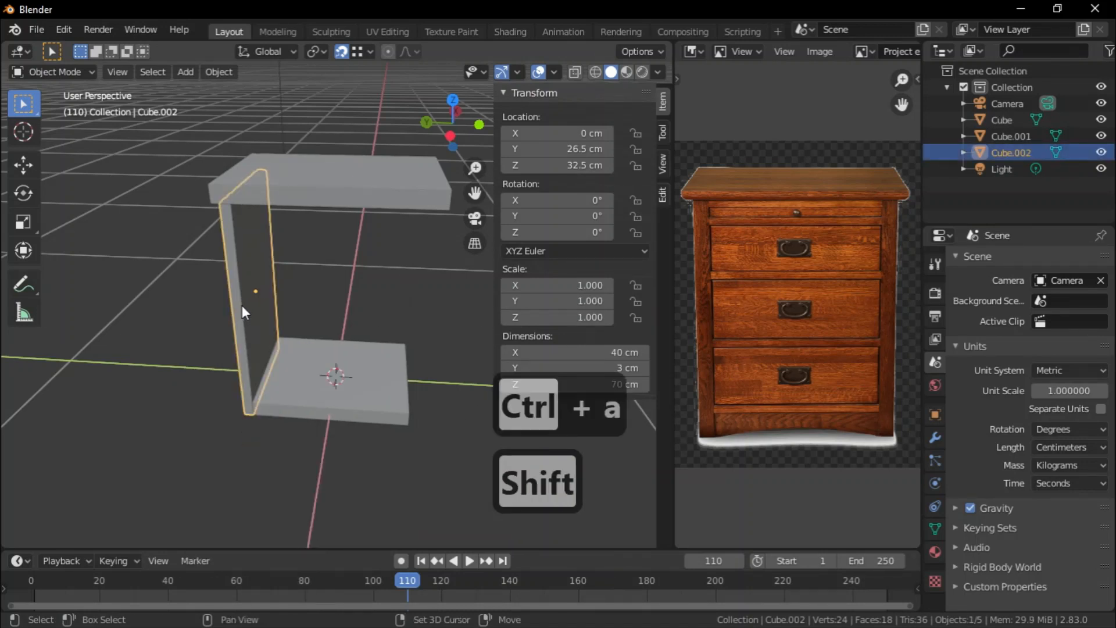
{"action": "key", "text": "shift+d"}
{"action": "left_click", "coordinate": [404, 424]}
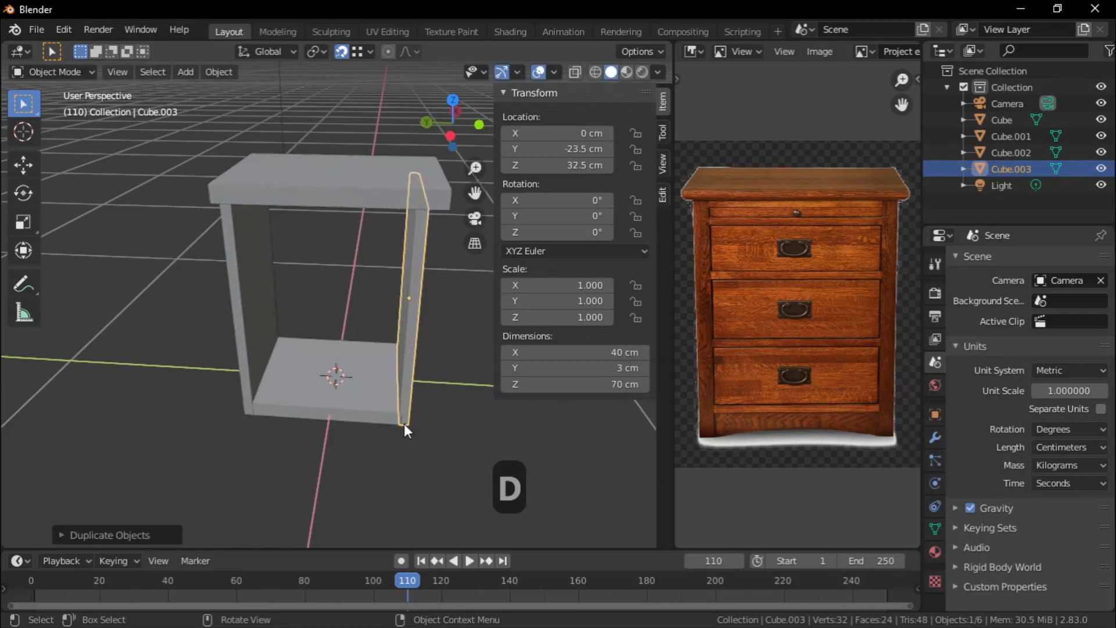
In wireframe view, shift the second side panel outward by 3 cm to a Y location of -26.5 cm, and return to solid shading.
{"action": "middle_click_drag", "start_coordinate": [395, 446], "coordinate": [360, 408]}
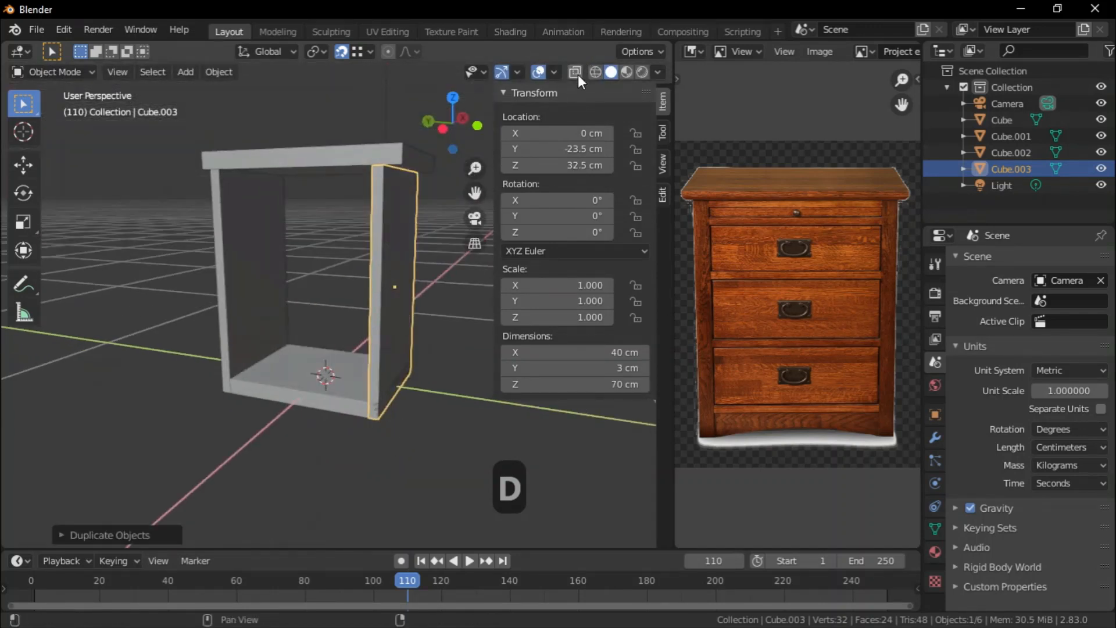
{"action": "left_click", "coordinate": [594, 70]}
{"action": "mouse_move", "coordinate": [392, 406]}
{"action": "middle_mouse_down"}
{"action": "mouse_move", "coordinate": [411, 403]}
{"action": "mouse_move", "coordinate": [451, 442]}
{"action": "mouse_move", "coordinate": [414, 350]}
{"action": "middle_mouse_up"}
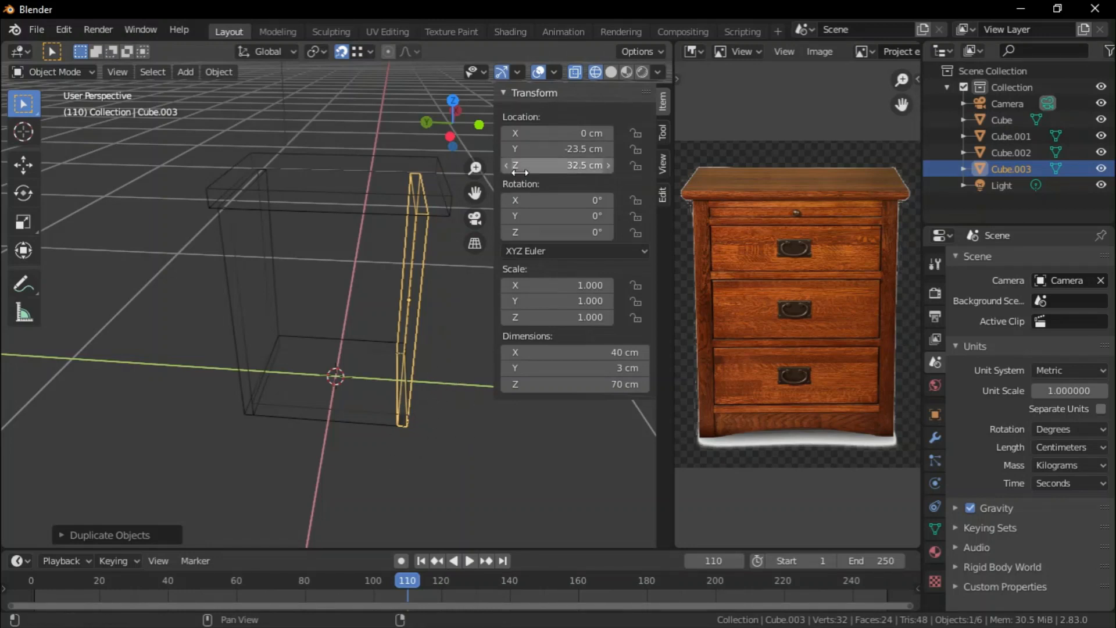
{"action": "left_click", "coordinate": [534, 148]}
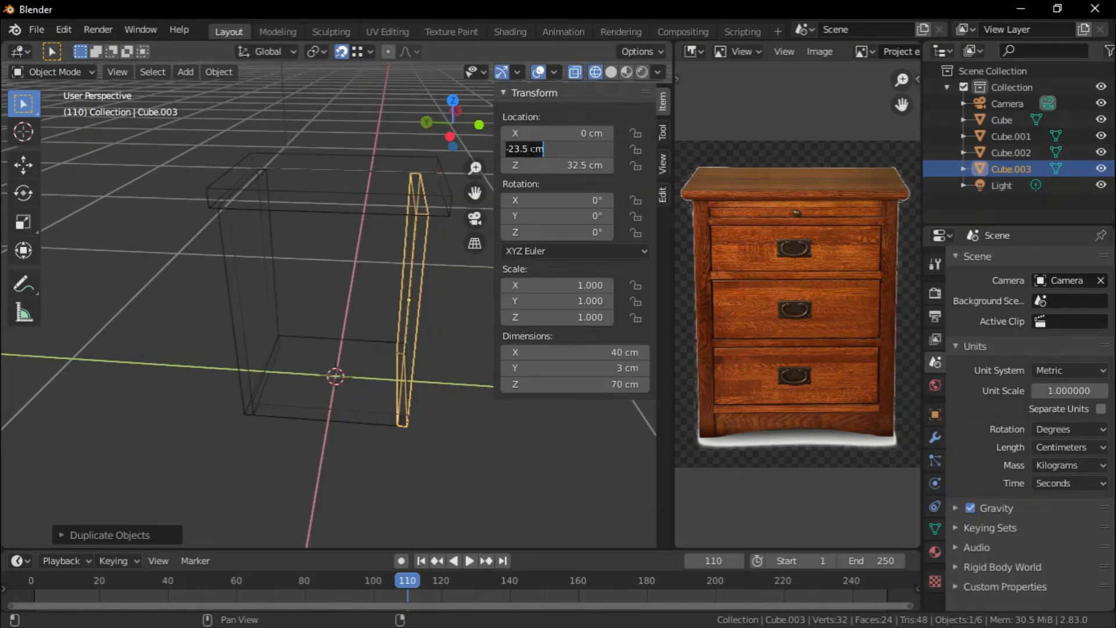
{"action": "left_click", "coordinate": [528, 148]}
{"action": "type", "text": "-3"}
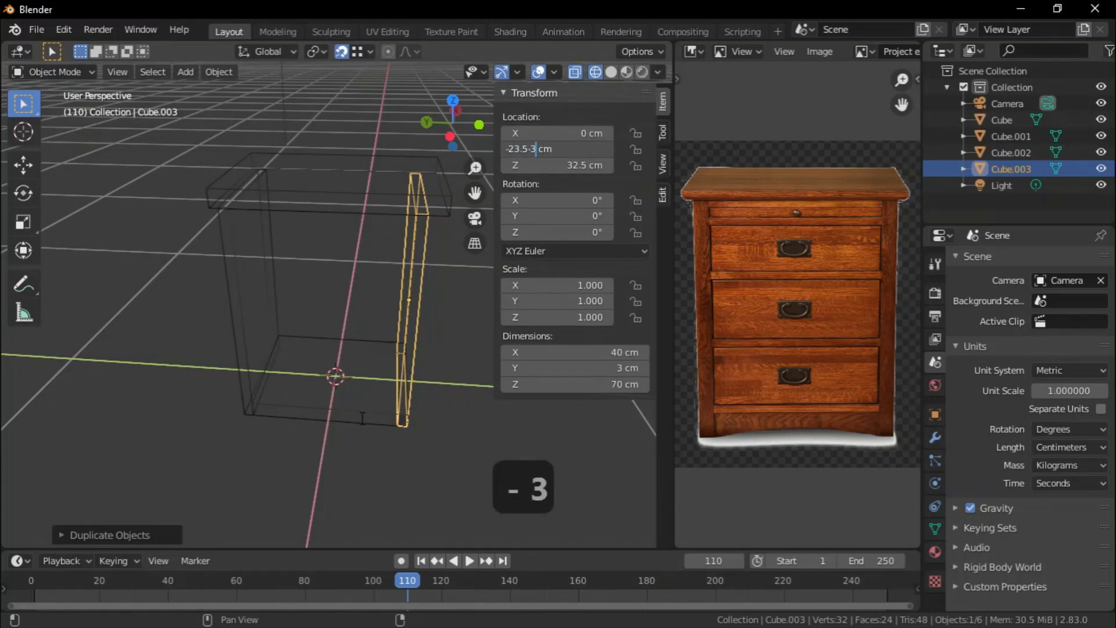
{"action": "key", "text": "Return"}
{"action": "mouse_move", "coordinate": [417, 437]}
{"action": "middle_mouse_down"}
{"action": "mouse_move", "coordinate": [386, 472]}
{"action": "mouse_move", "coordinate": [376, 457]}
{"action": "middle_mouse_up"}
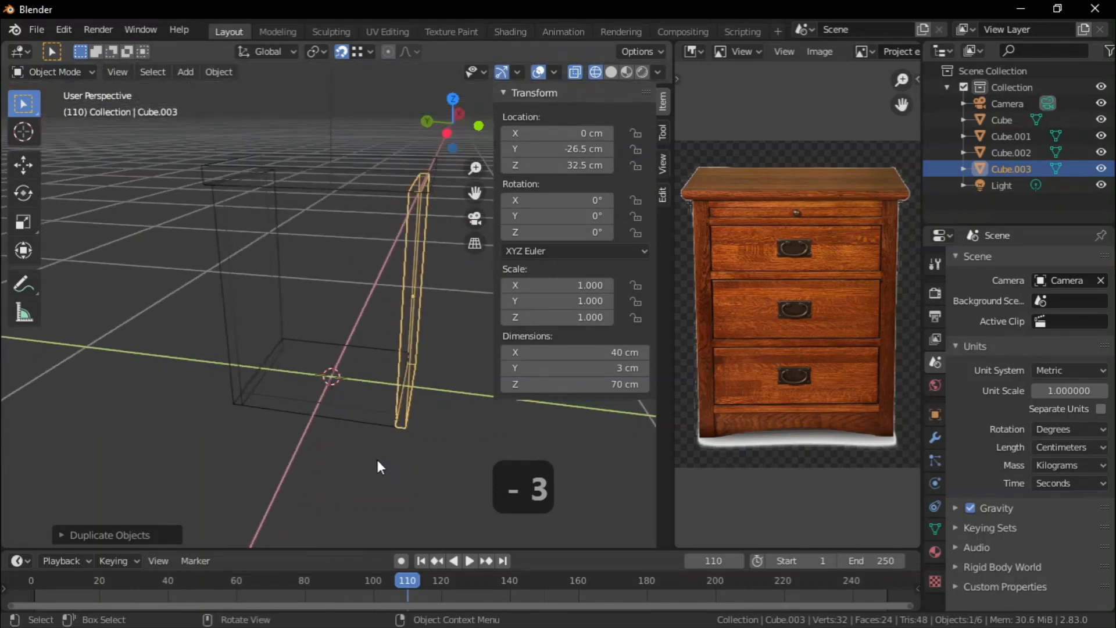
{"action": "left_click", "coordinate": [610, 75]}
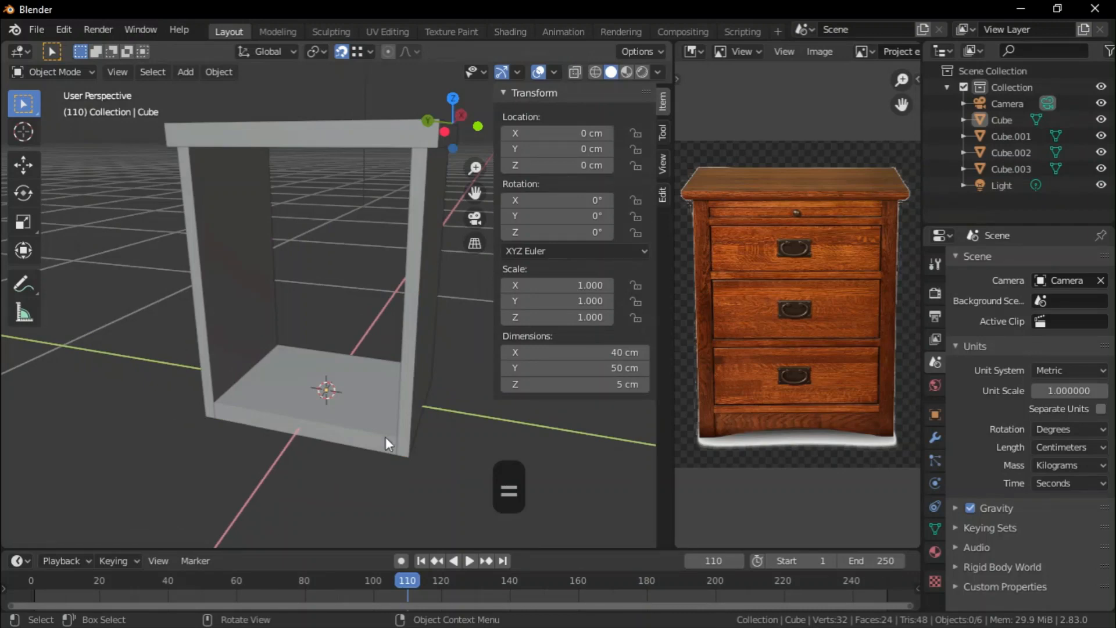
Duplicate the lower slab and place the copy freely just outside the cabinet's open back.
{"action": "left_click", "coordinate": [359, 399]}
{"action": "middle_click_drag", "start_coordinate": [361, 431], "coordinate": [99, 411]}
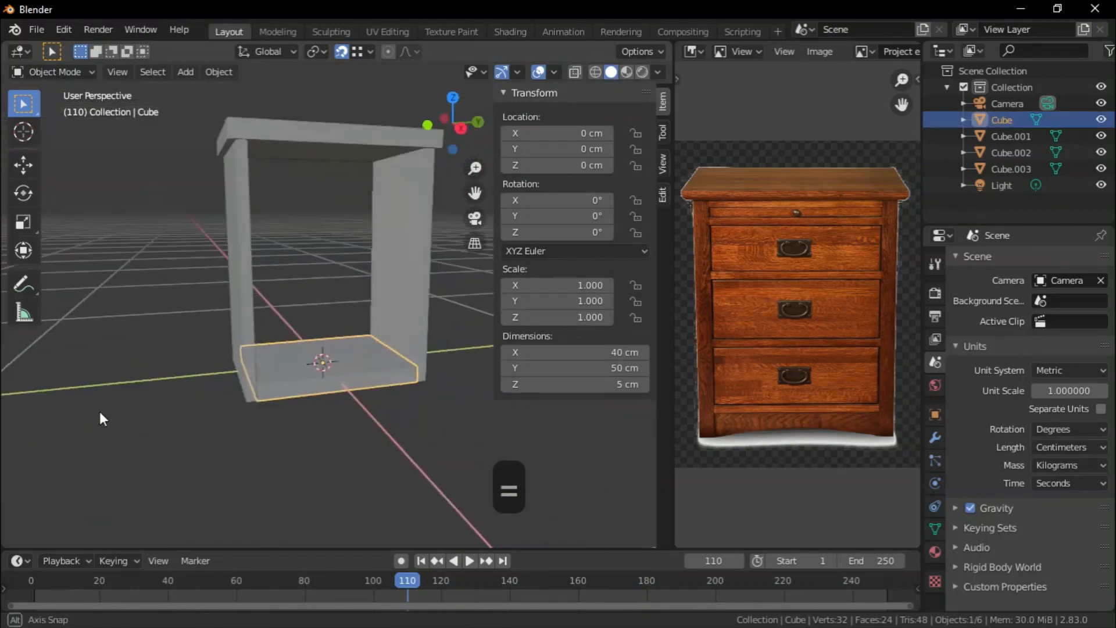
{"action": "key", "text": "shift+d"}
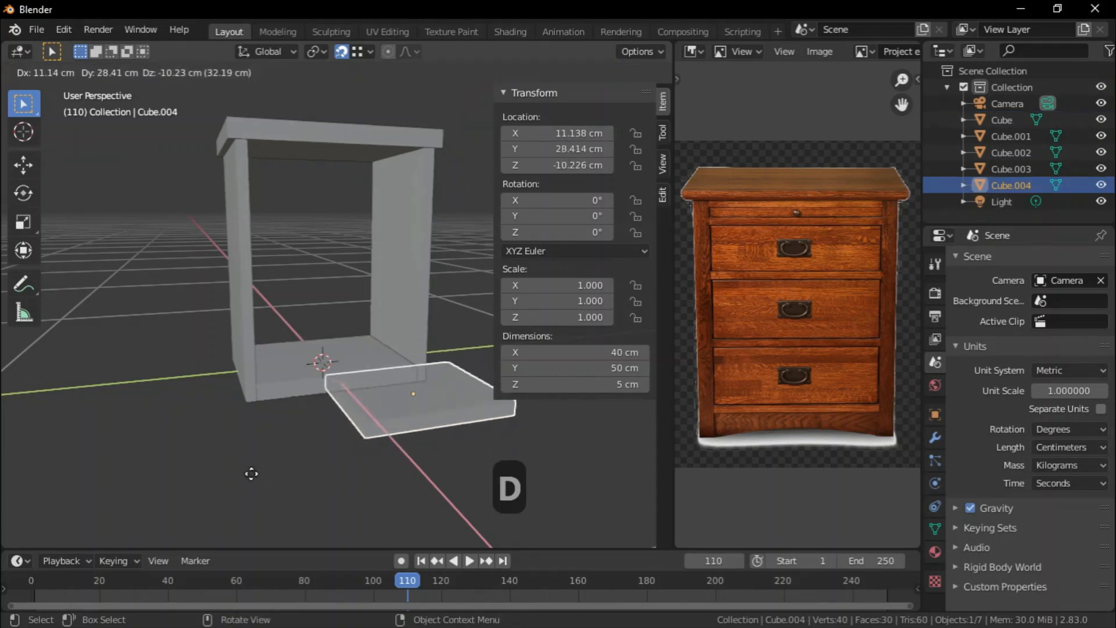
{"action": "left_click", "coordinate": [264, 493]}
{"action": "middle_click_drag", "start_coordinate": [263, 493], "coordinate": [388, 506]}
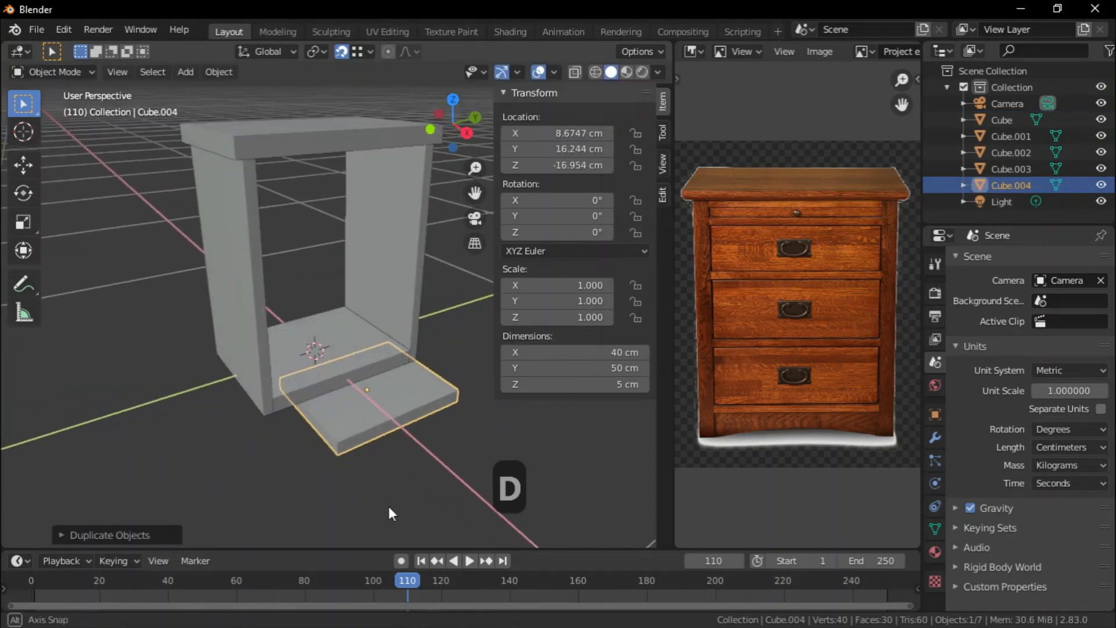
Set the duplicated slab's dimensions to 70 cm in Z and 0.3 cm in X to form a thin back panel.
{"action": "left_click", "coordinate": [572, 382]}
{"action": "key", "text": "Home"}
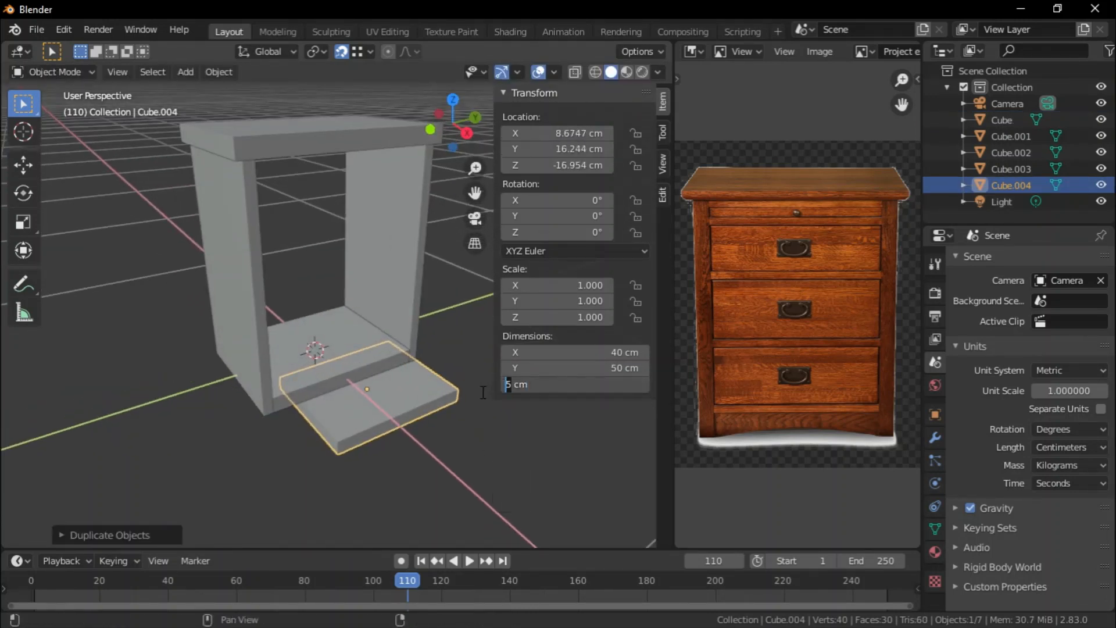
{"action": "type", "text": "70"}
{"action": "key", "text": "Return"}
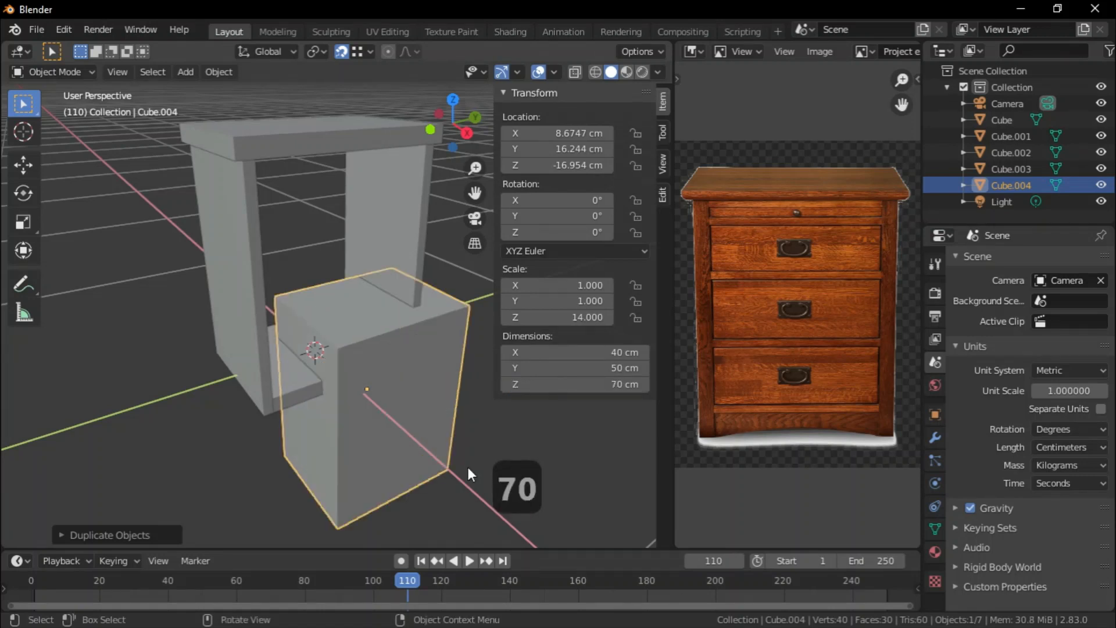
{"action": "left_click", "coordinate": [547, 351]}
{"action": "key", "text": "Home"}
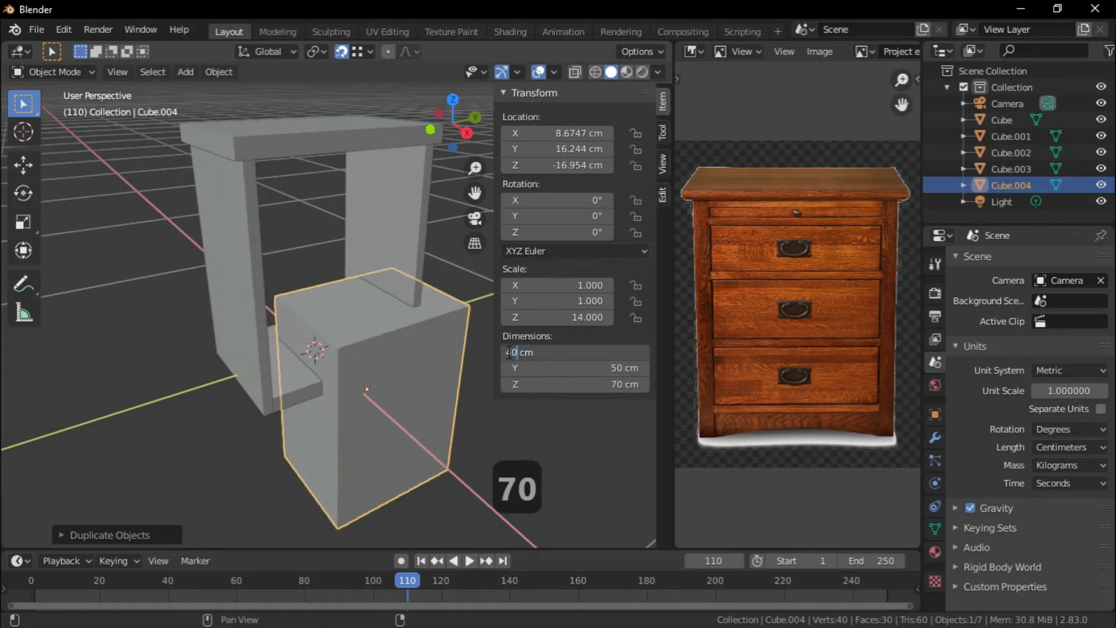
{"action": "type", "text": ".3"}
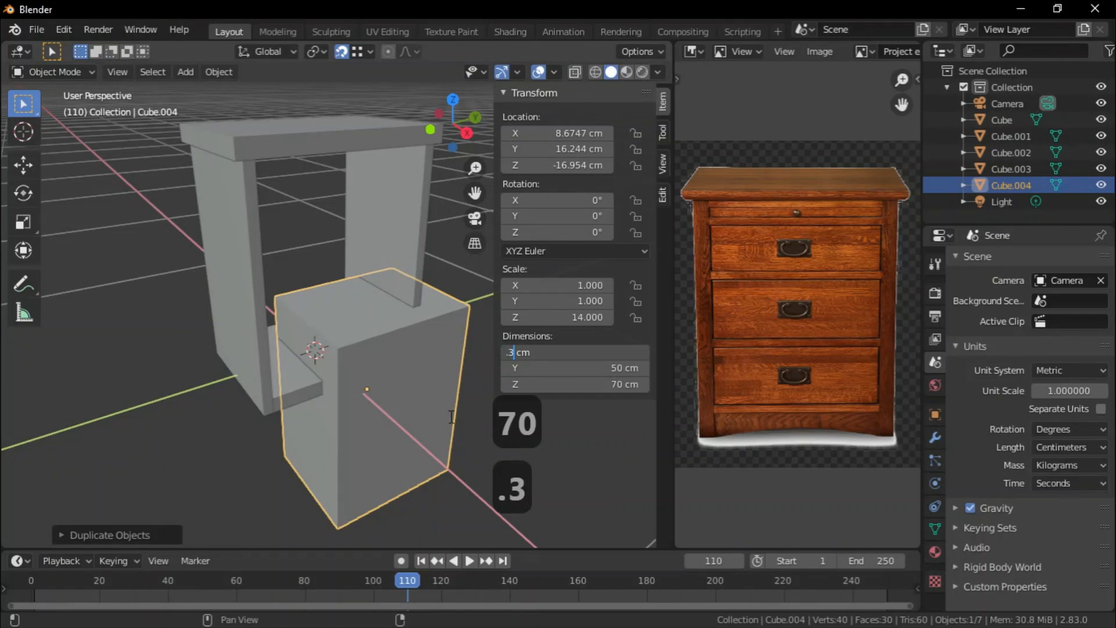
{"action": "key", "text": "Return"}
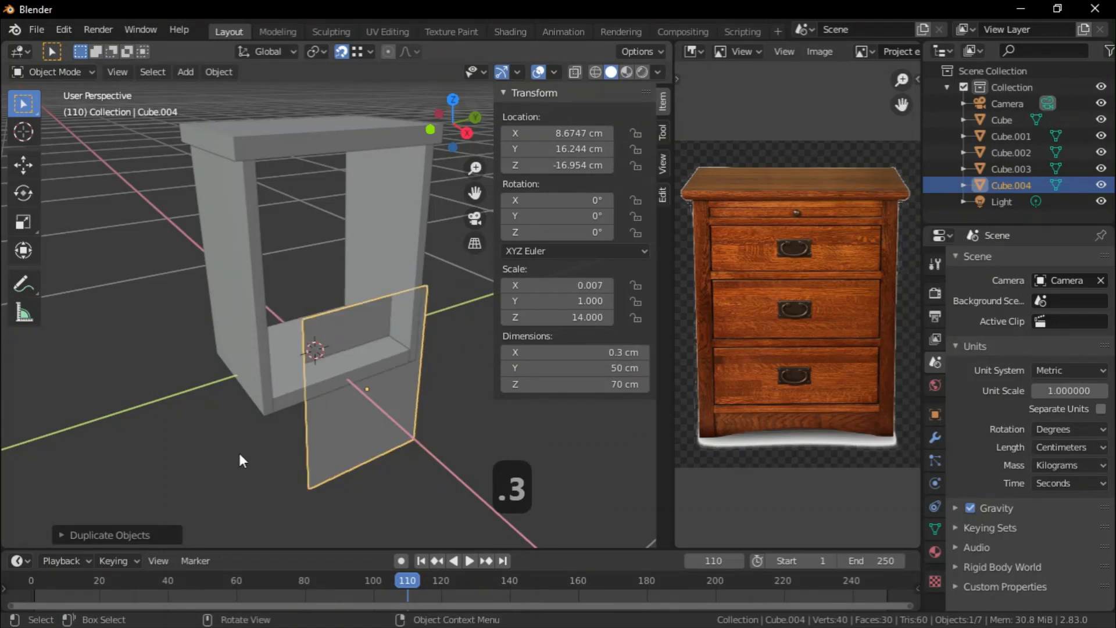
Snap the thin panel into the cabinet's open back, its upper corner meeting the side panel's inner corner beneath the top slab.
{"action": "key", "text": "g"}
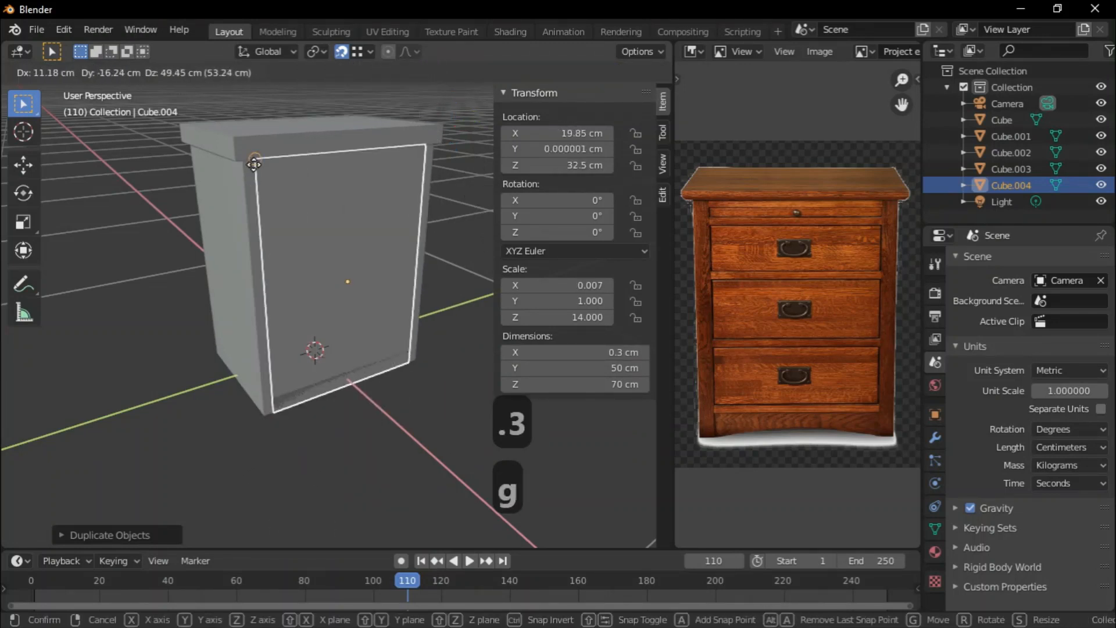
{"action": "left_click", "coordinate": [254, 165]}
{"action": "middle_click_drag", "start_coordinate": [174, 286], "coordinate": [183, 311]}
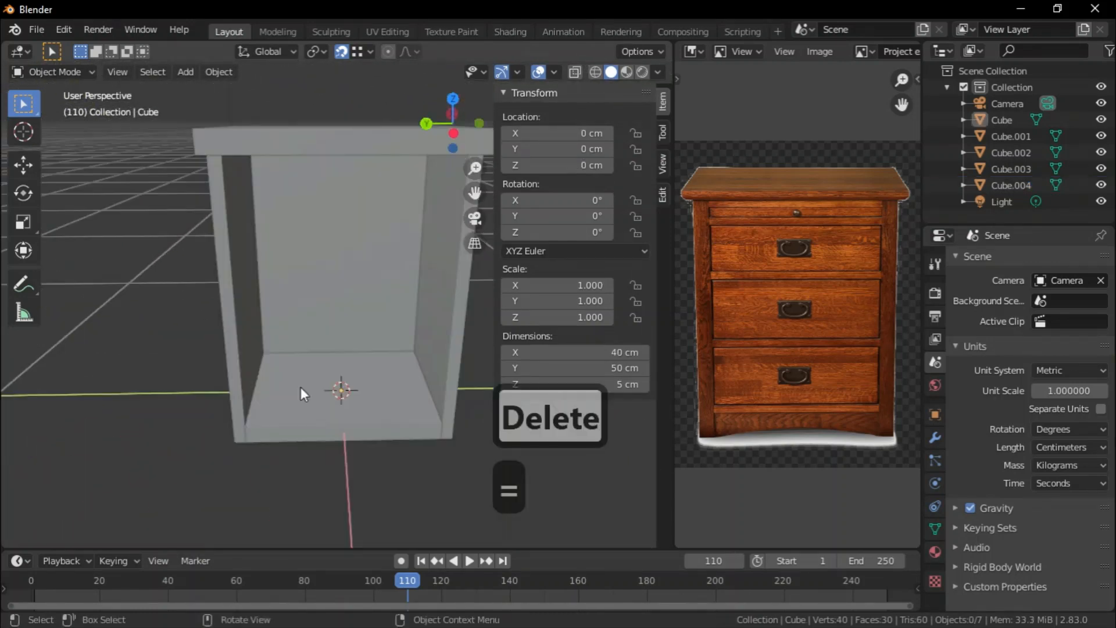
Duplicate the lower slab and raise the copy about 19 cm along the Z axis.
{"action": "left_click", "coordinate": [366, 410]}
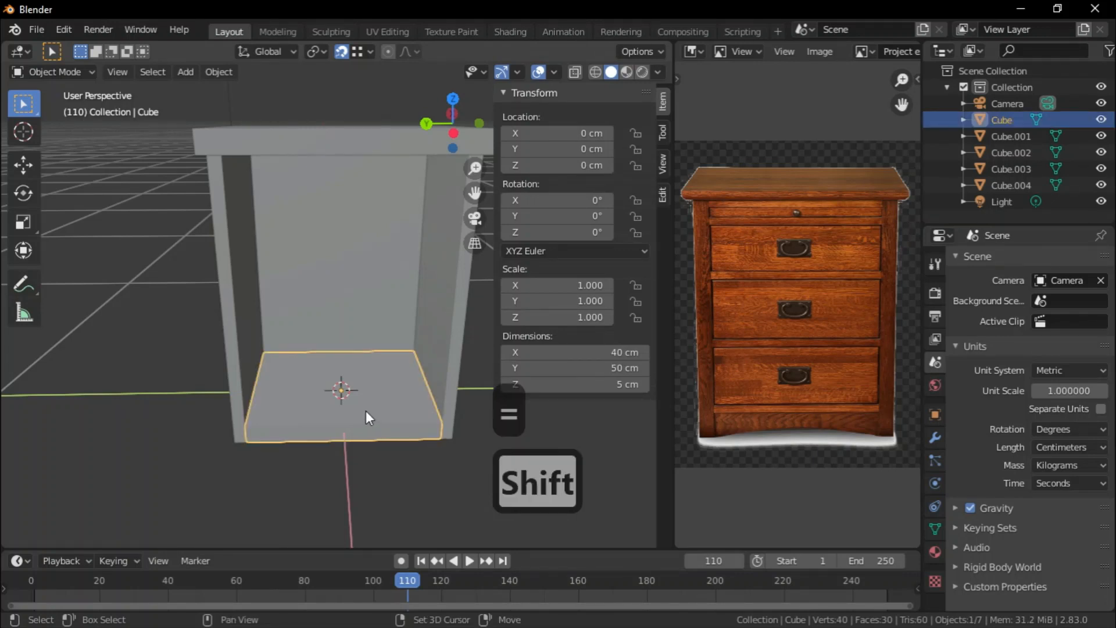
{"action": "key", "text": "shift+d"}
{"action": "key", "text": "z"}
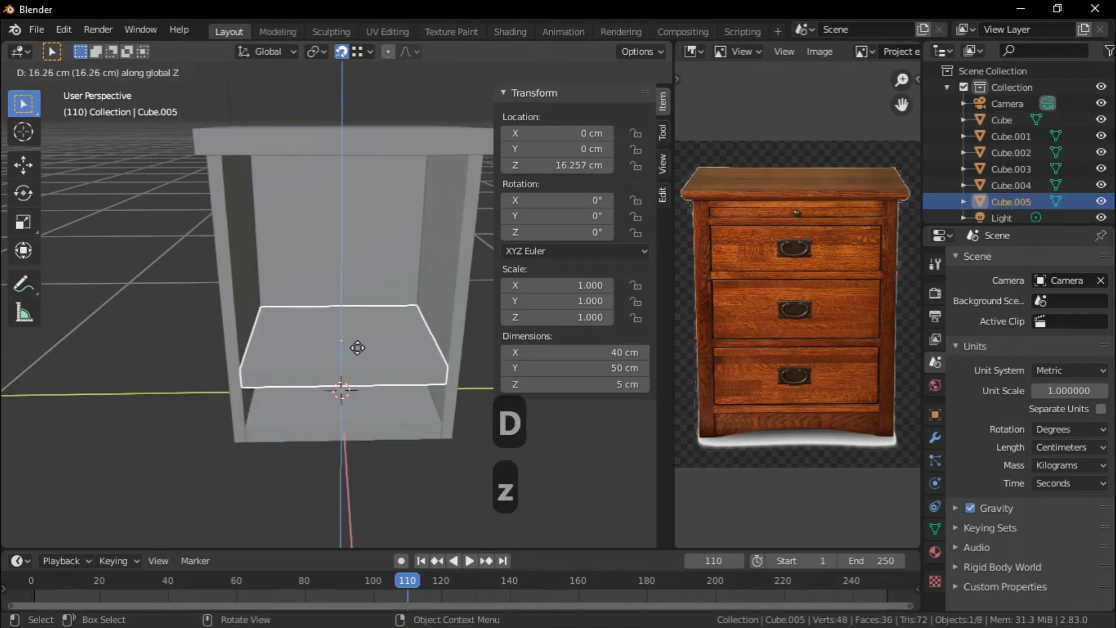
{"action": "left_click", "coordinate": [361, 348]}
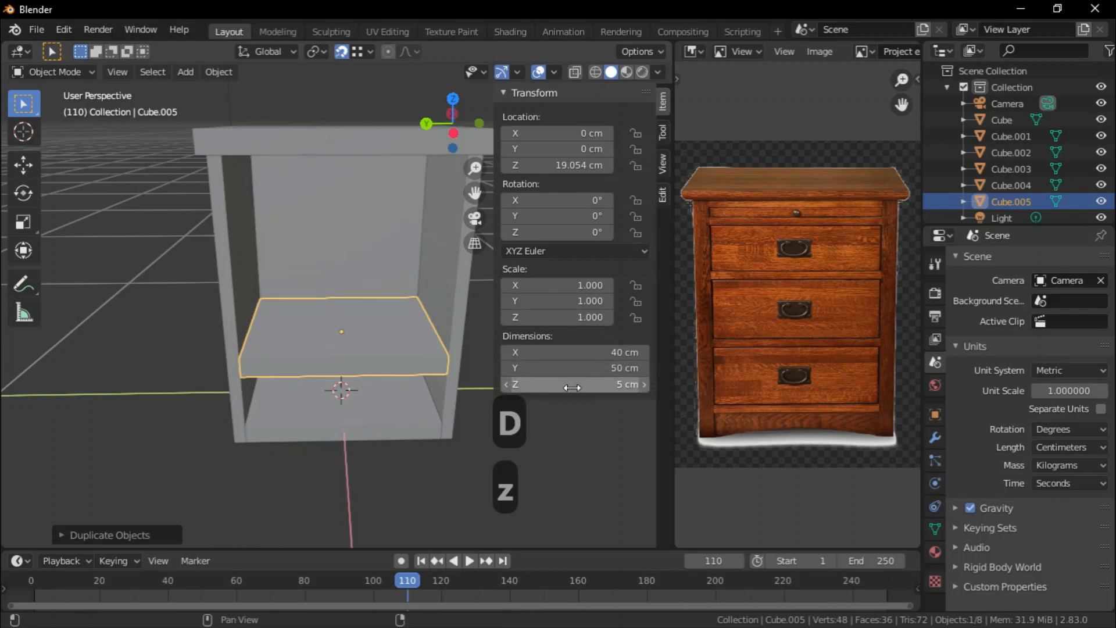
Set the raised copy's Z dimension to 2 cm and its Z location to 20 cm to make the first shelf.
{"action": "left_click", "coordinate": [551, 384]}
{"action": "left_click_drag", "start_coordinate": [512, 384], "coordinate": [497, 383]}
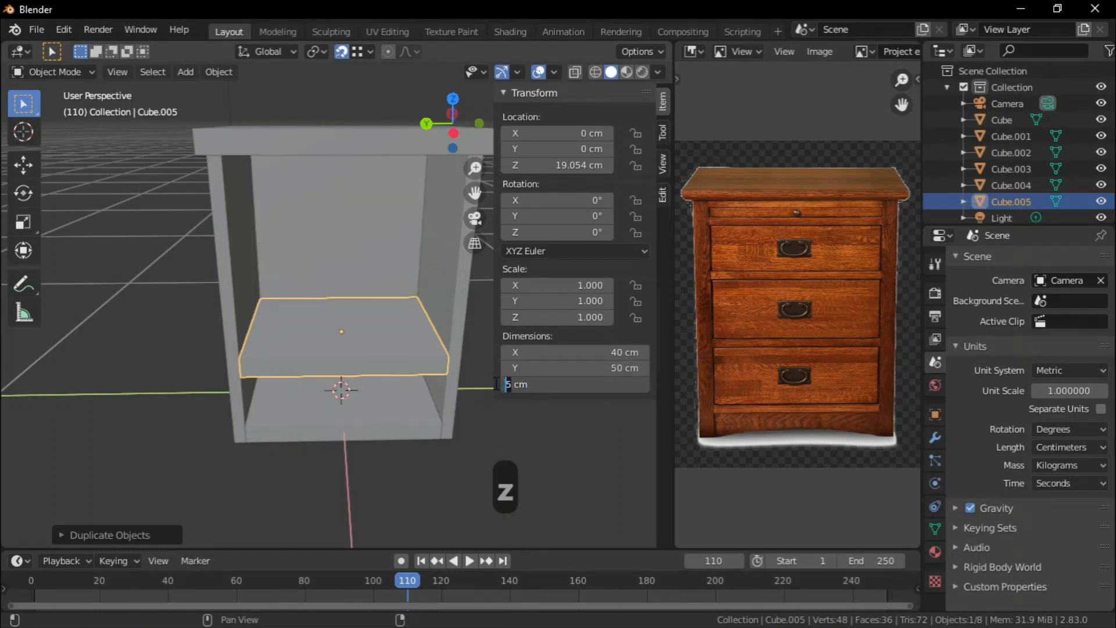
{"action": "type", "text": "2"}
{"action": "key", "text": "Return"}
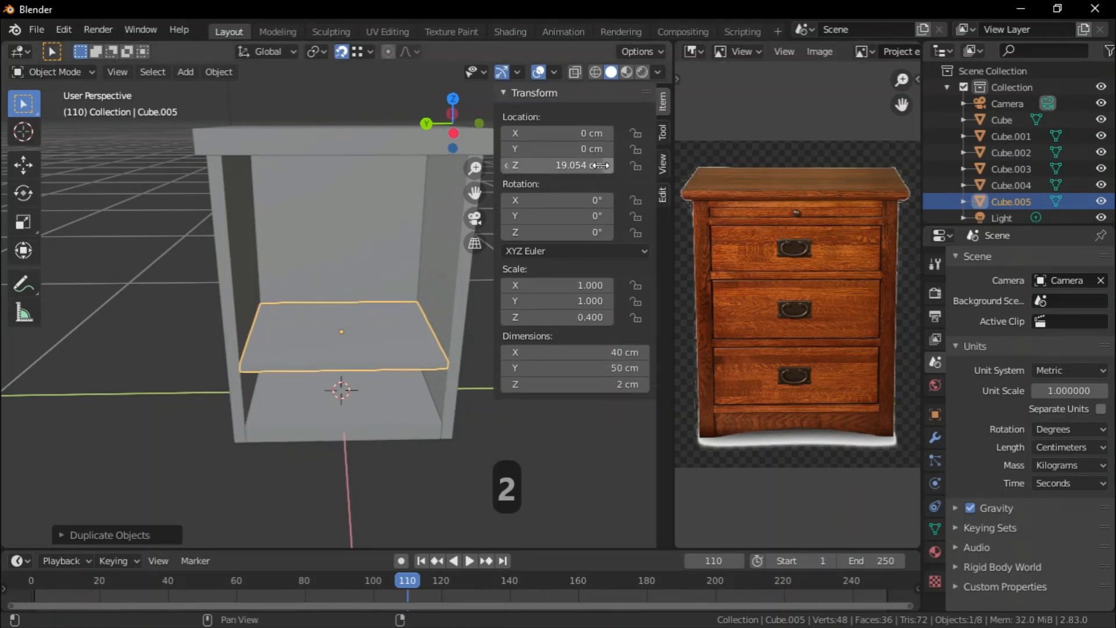
{"action": "left_click", "coordinate": [588, 166]}
{"action": "type", "text": "20"}
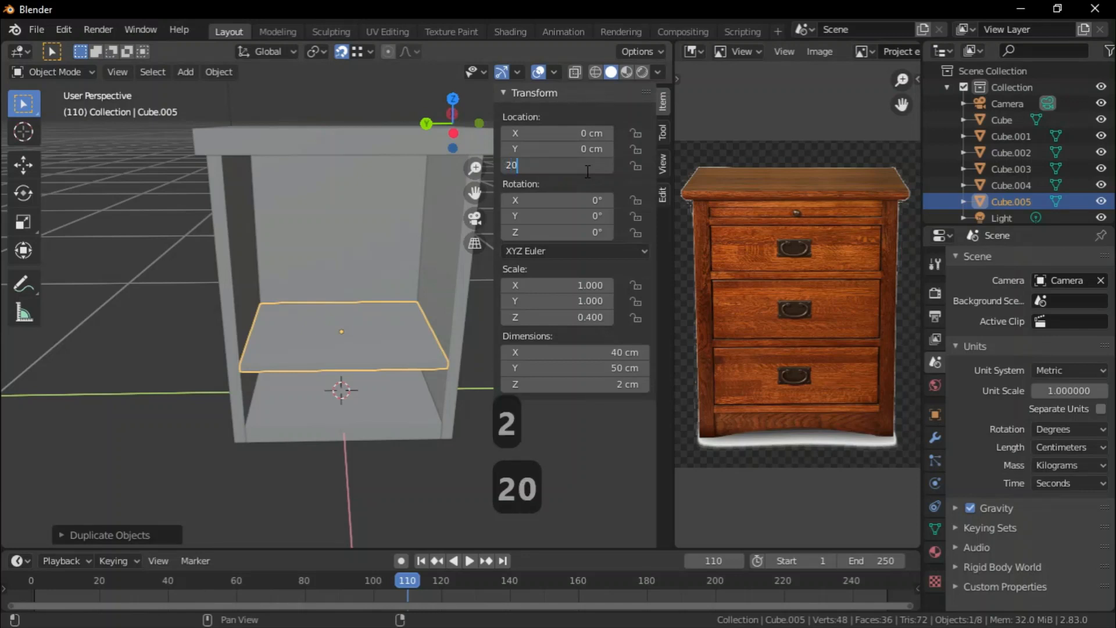
{"action": "key", "text": "Return"}
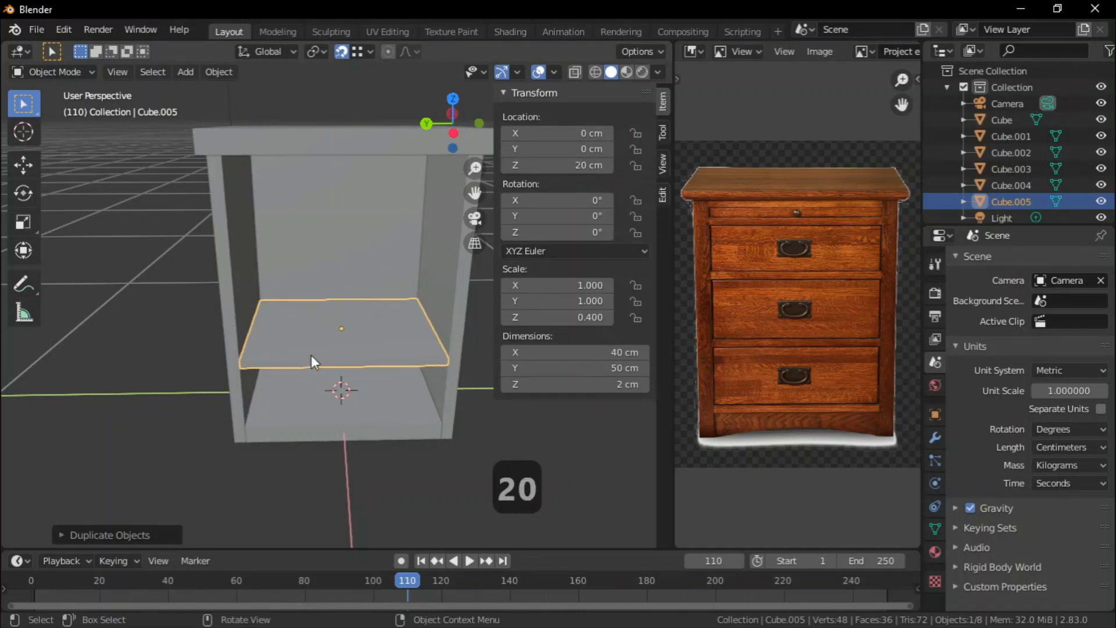
Duplicate the shelf upward along the Z axis and set the copy's Z location to 40 cm.
{"action": "key", "text": "shift+d"}
{"action": "key", "text": "z"}
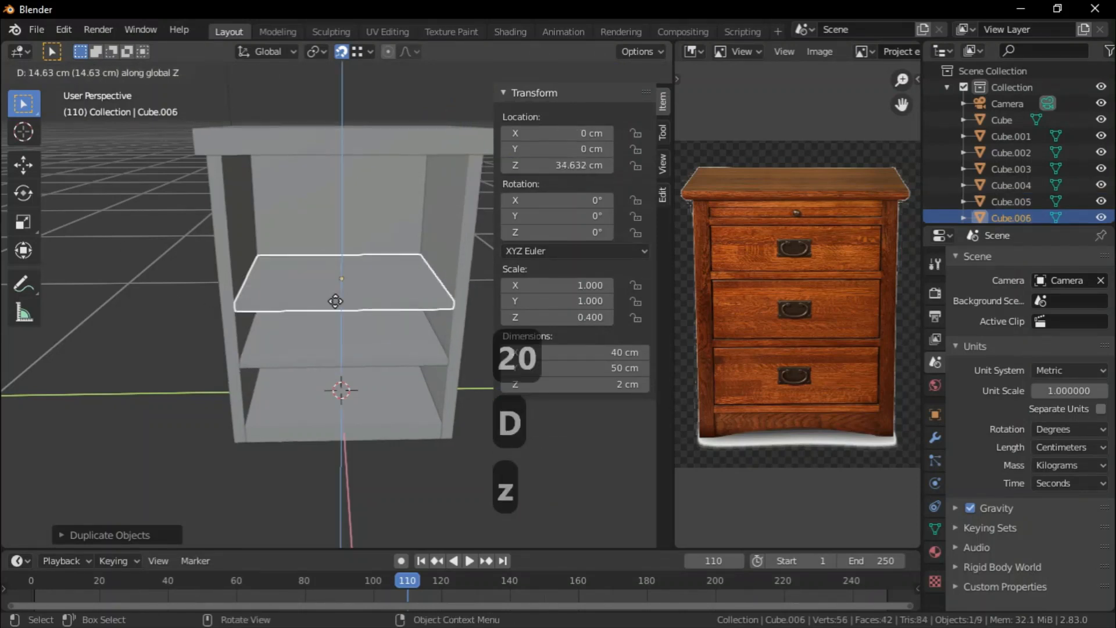
{"action": "left_click", "coordinate": [388, 280]}
{"action": "left_click", "coordinate": [564, 165]}
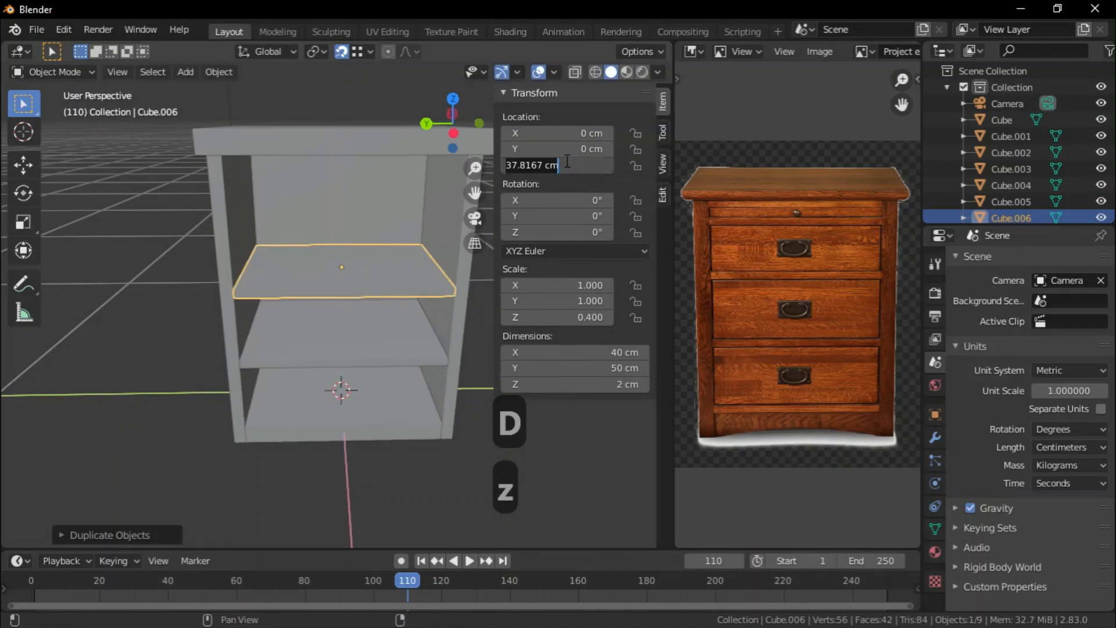
{"action": "type", "text": "40"}
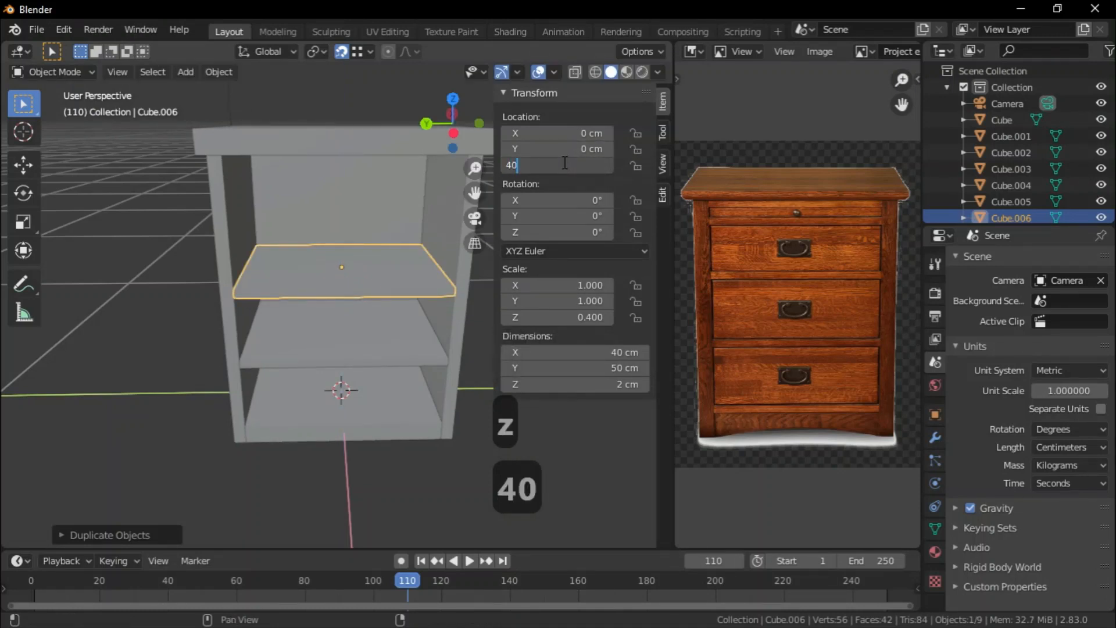
{"action": "key", "text": "Return"}
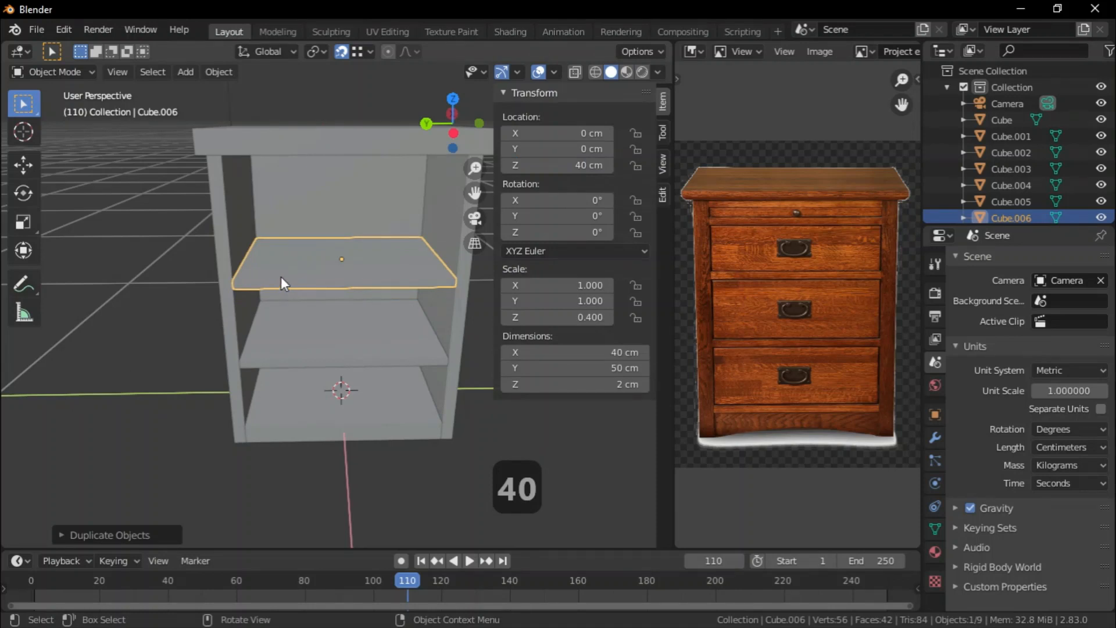
Duplicate the second shelf upward along the Z axis and set the new shelf's Z location to 60 cm.
{"action": "key", "text": "shift+d"}
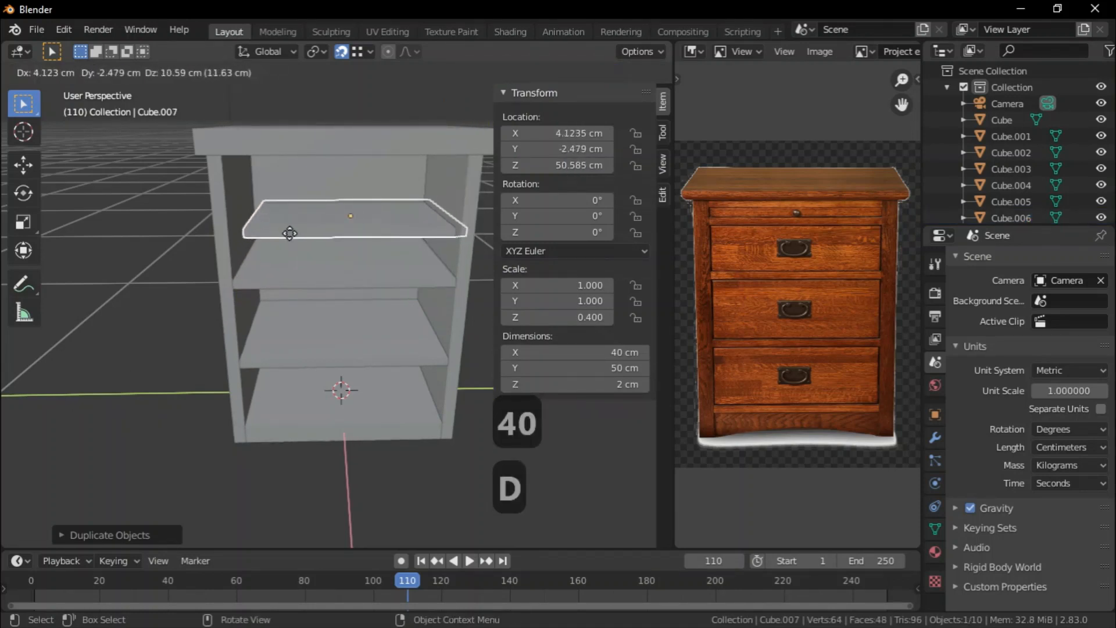
{"action": "key", "text": "z"}
{"action": "left_click", "coordinate": [304, 224]}
{"action": "left_click", "coordinate": [562, 165]}
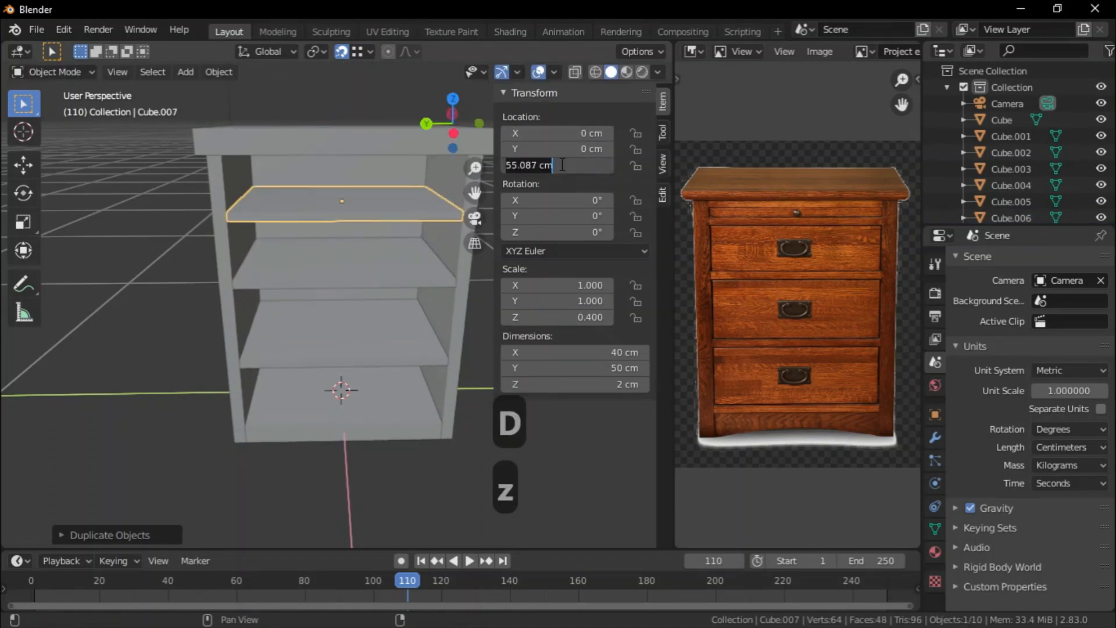
{"action": "type", "text": "60"}
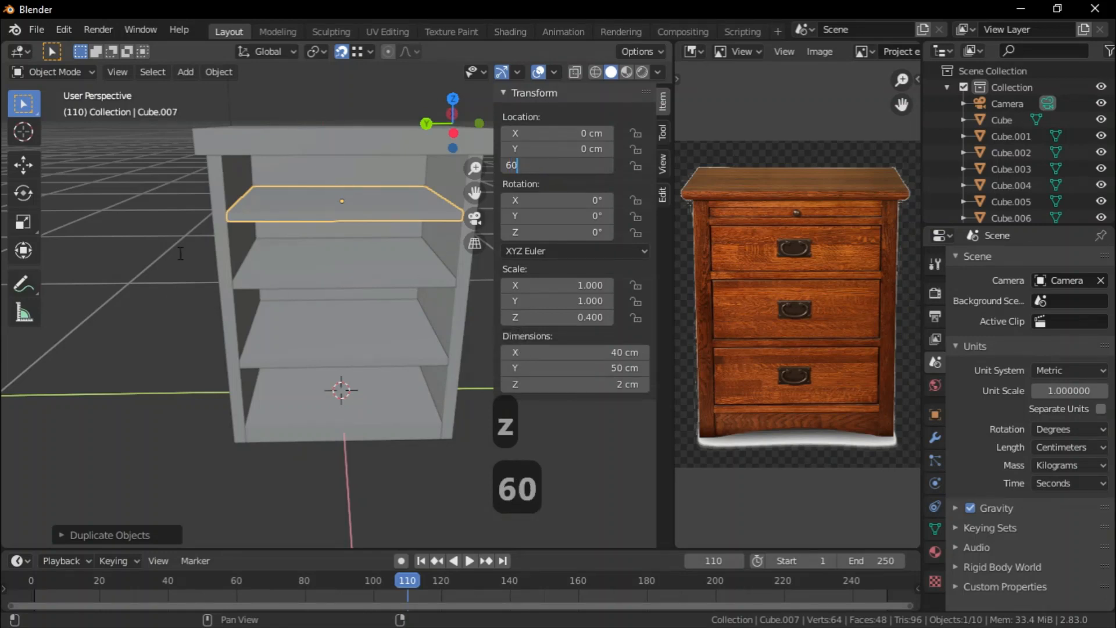
{"action": "key", "text": "Return"}
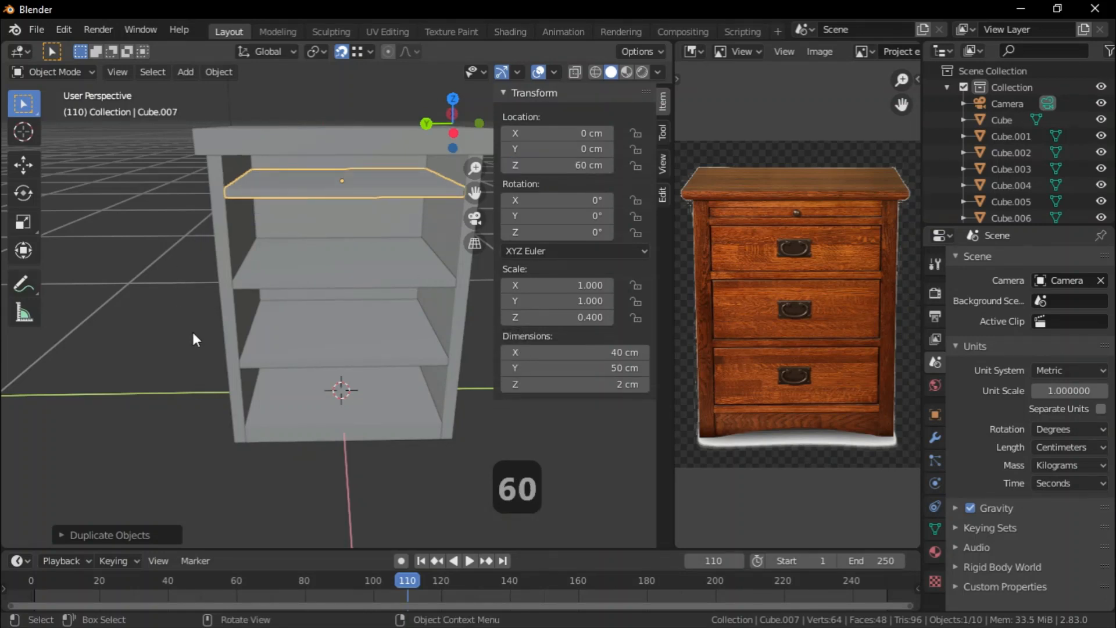
{"action": "key", "text": "ctrl+z"}
{"action": "key", "text": "ctrl+z"}
{"action": "key", "text": "ctrl+z"}
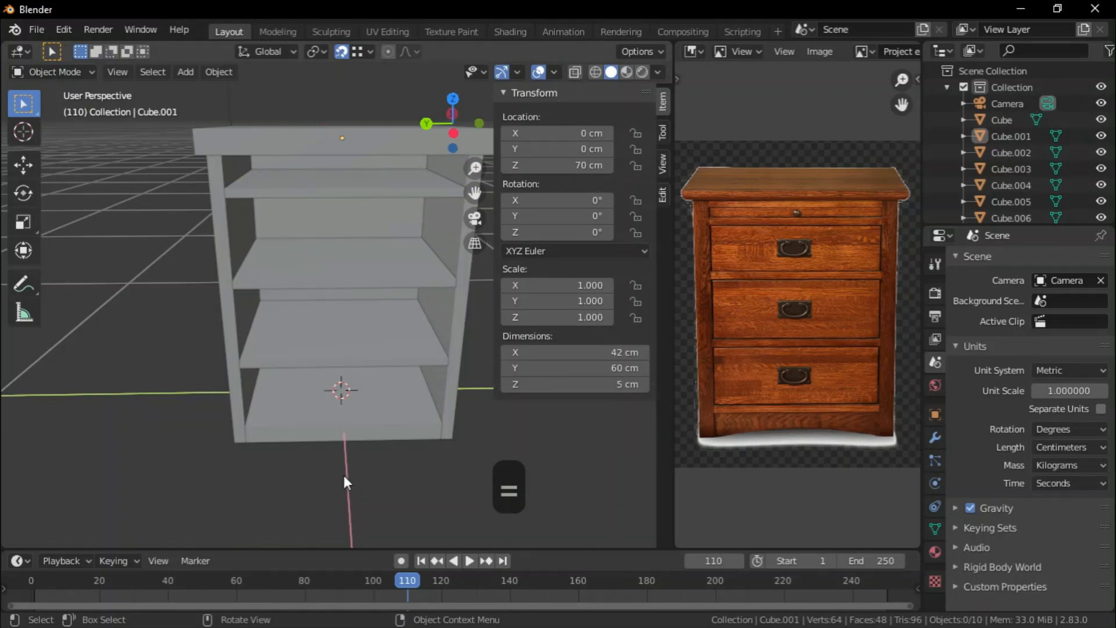
Select all objects in the scene and bring up the options for applying their transforms.
{"action": "key", "text": "a"}
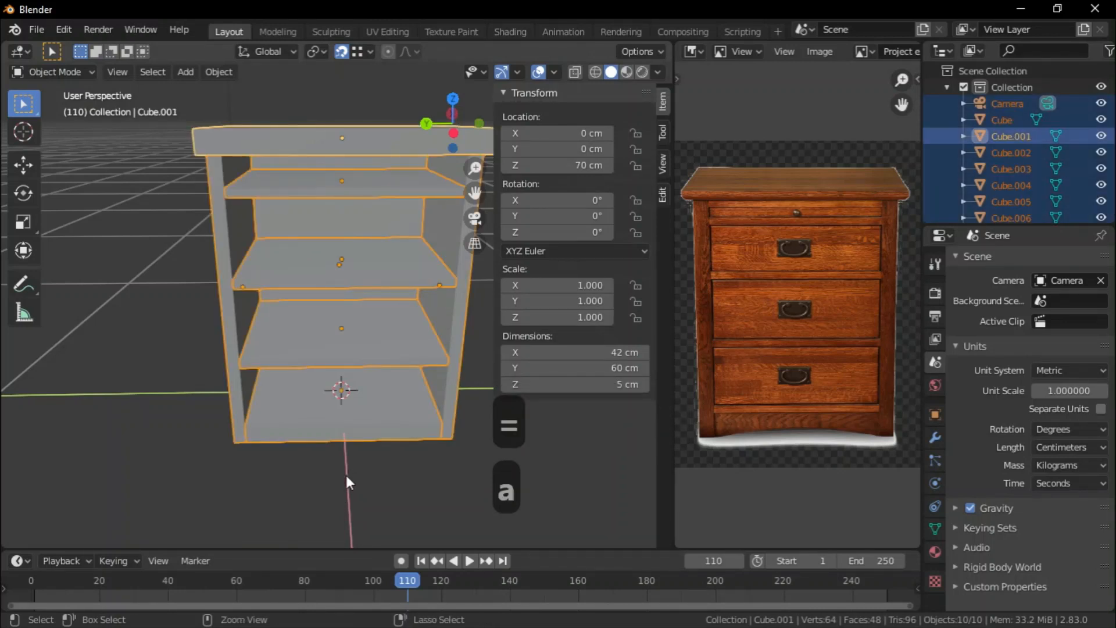
{"action": "key", "text": "ctrl+a"}
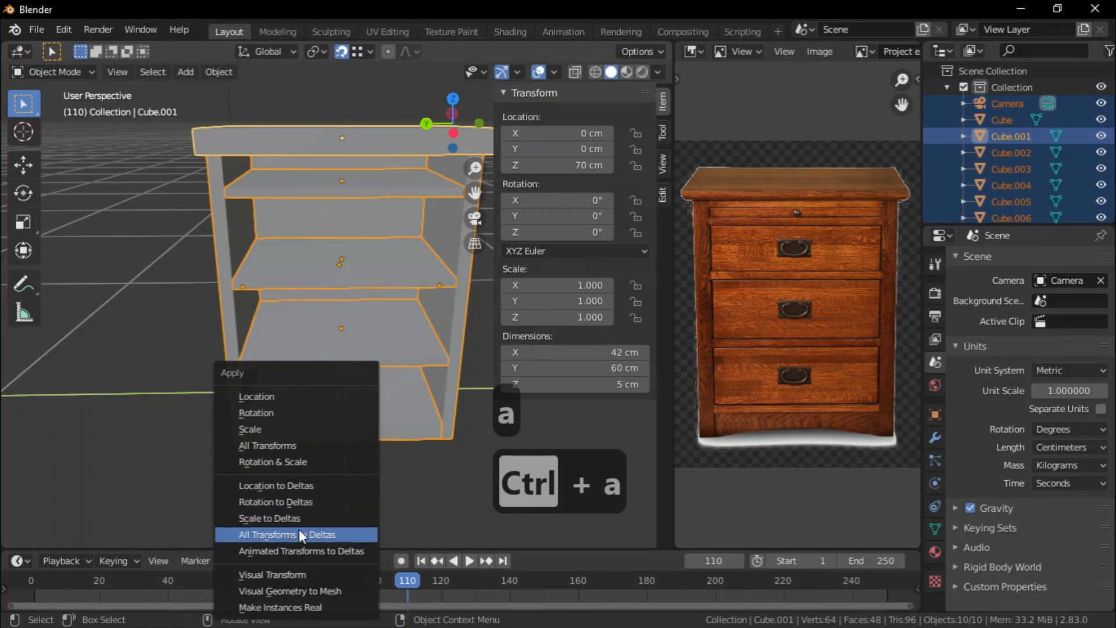